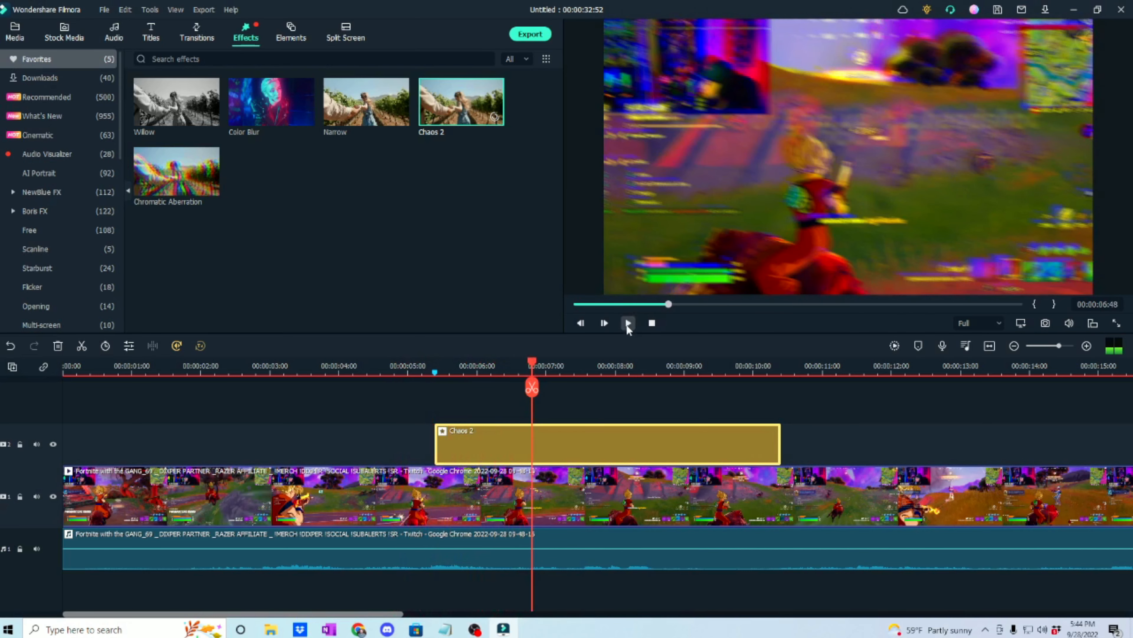
Shorten the Chaos 2 effect to end at 00:00:06:48 and play the section back from 00:00:03:50
{"action": "left_click", "coordinate": [628, 323]}
{"action": "left_click_drag", "start_coordinate": [780, 438], "coordinate": [533, 451]}
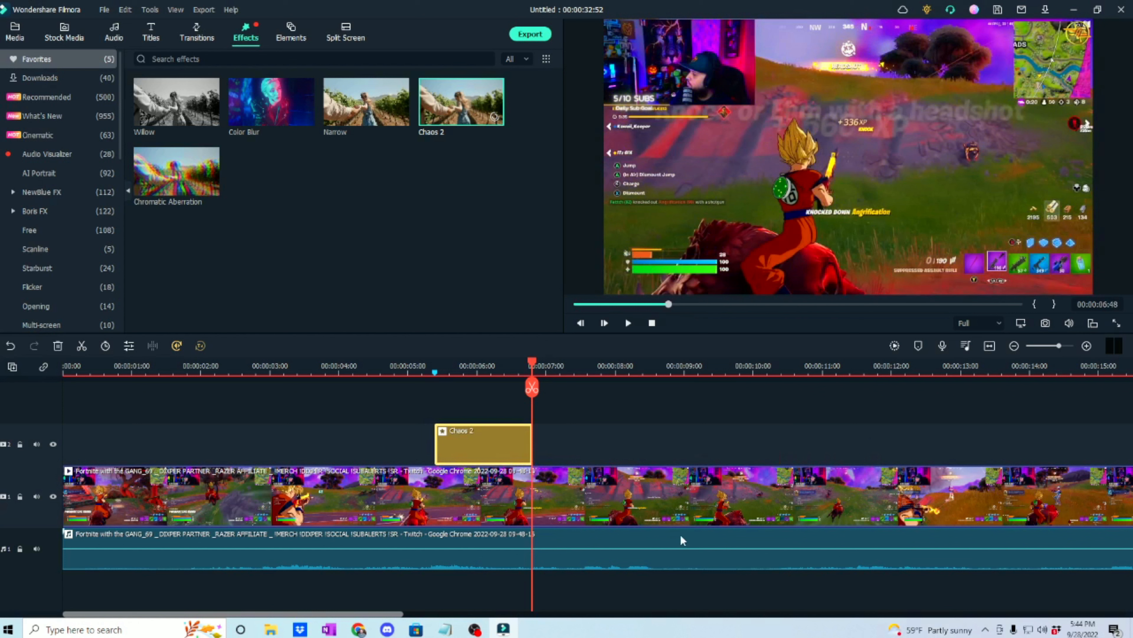
{"action": "left_click", "coordinate": [327, 369]}
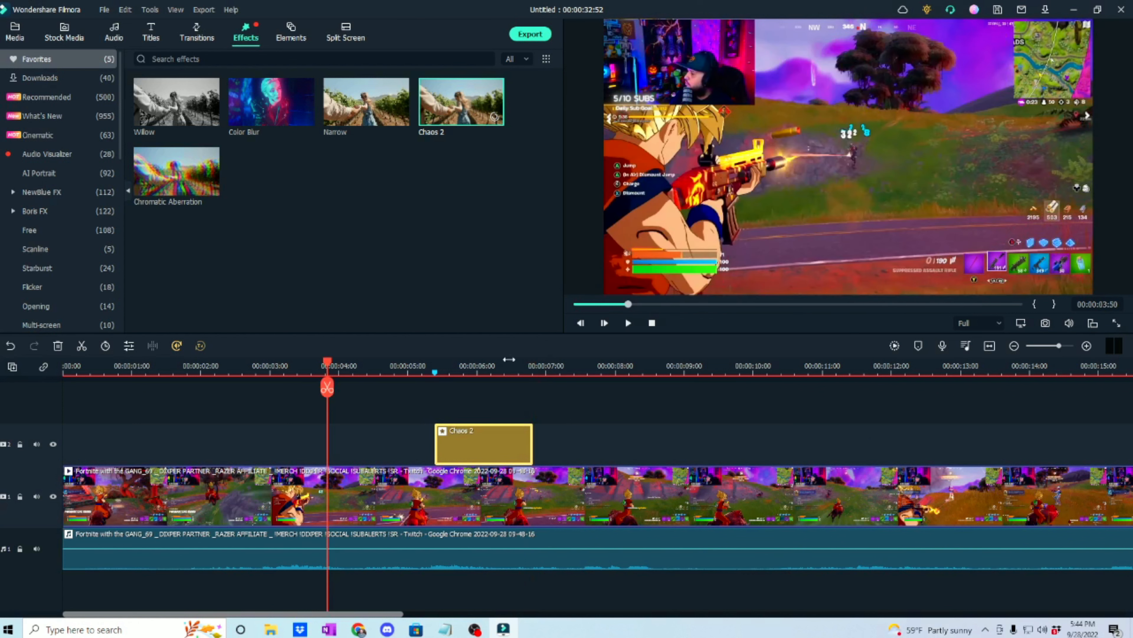
{"action": "left_click", "coordinate": [629, 323]}
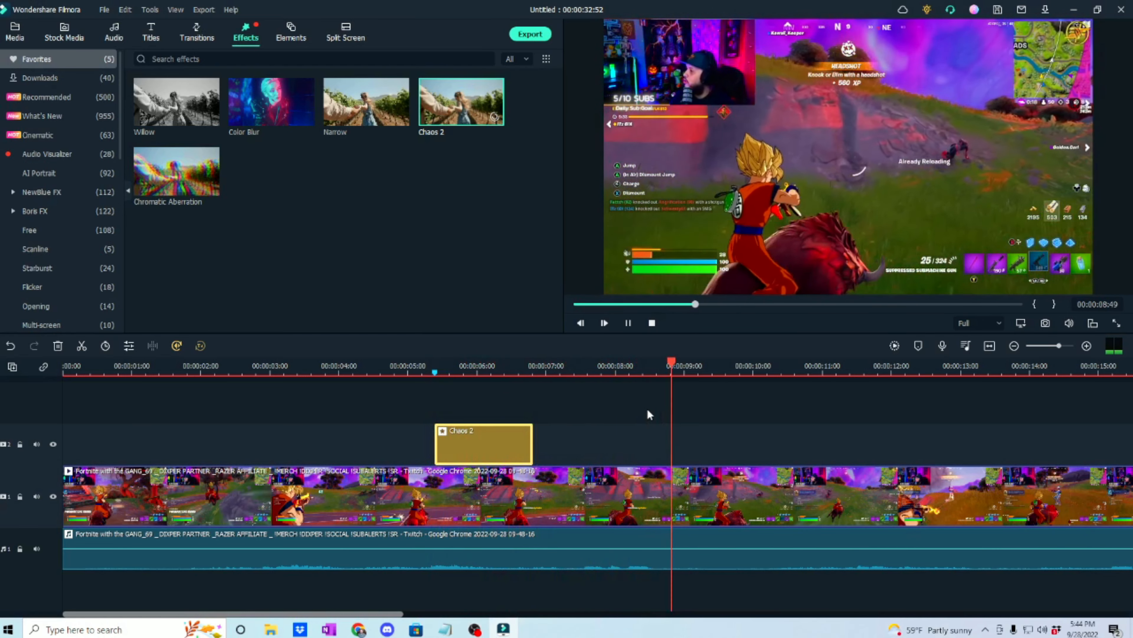
Split the gameplay clip and its audio at 00:00:10:08
{"action": "left_click", "coordinate": [628, 323]}
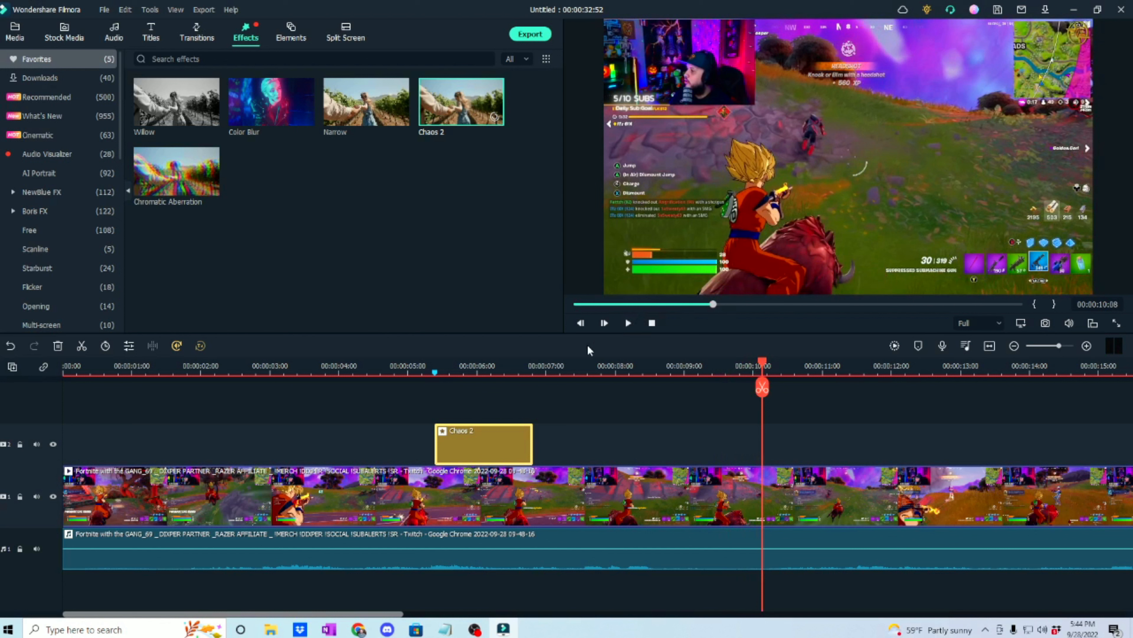
{"action": "left_click", "coordinate": [764, 389]}
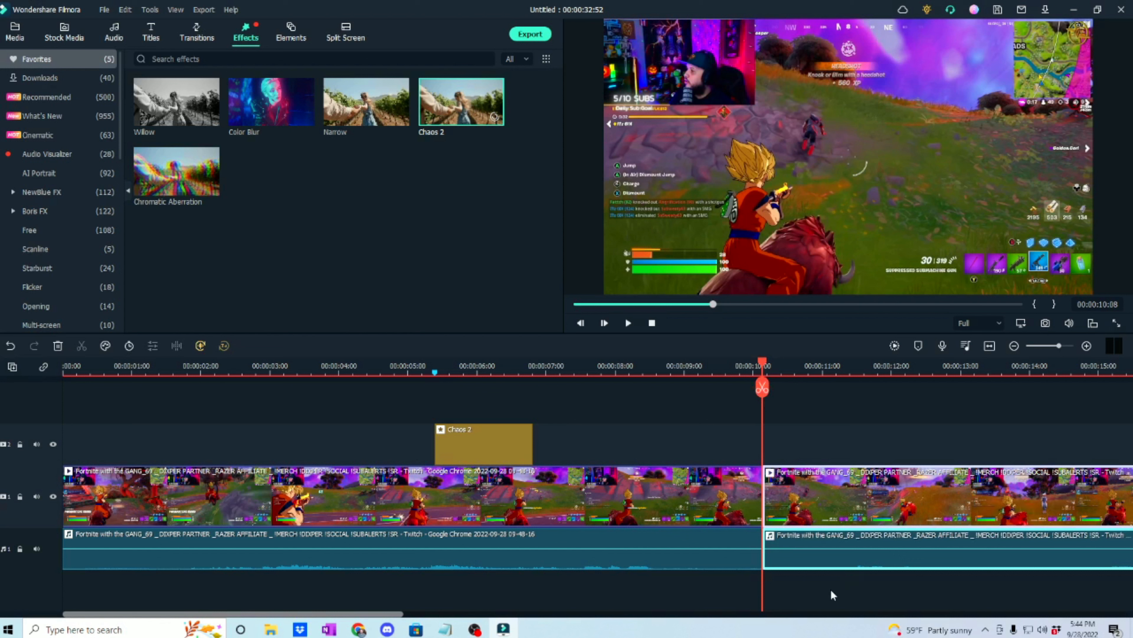
Delete the gameplay section after the cut, undo that deletion, and reselect the section
{"action": "key", "text": "Delete"}
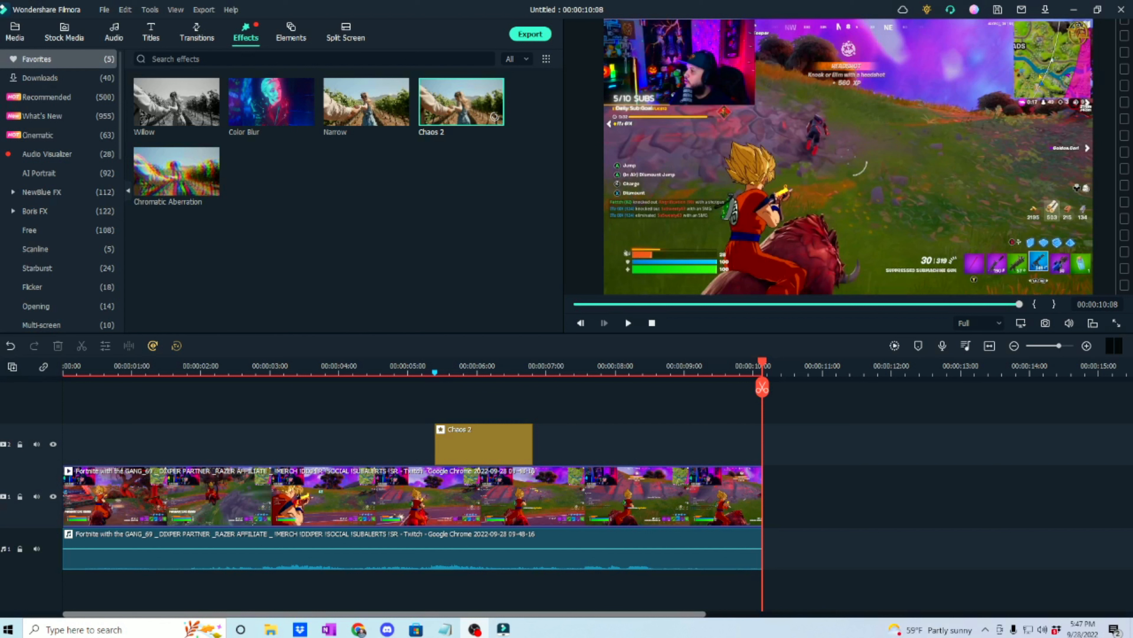
{"action": "key", "text": "ctrl+z"}
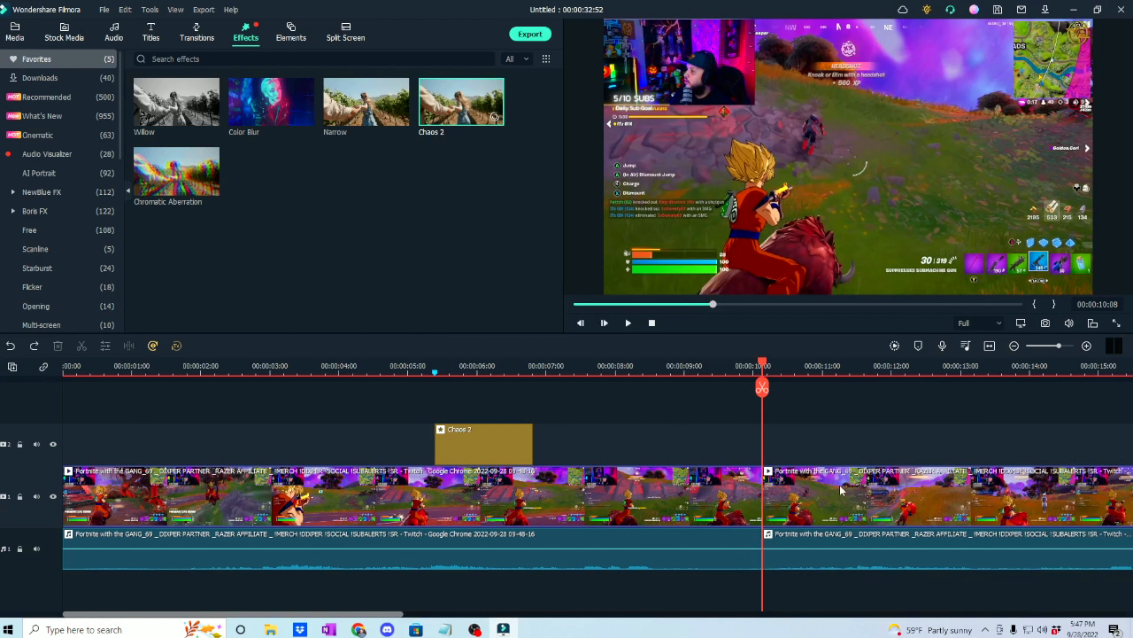
{"action": "left_click", "coordinate": [805, 549]}
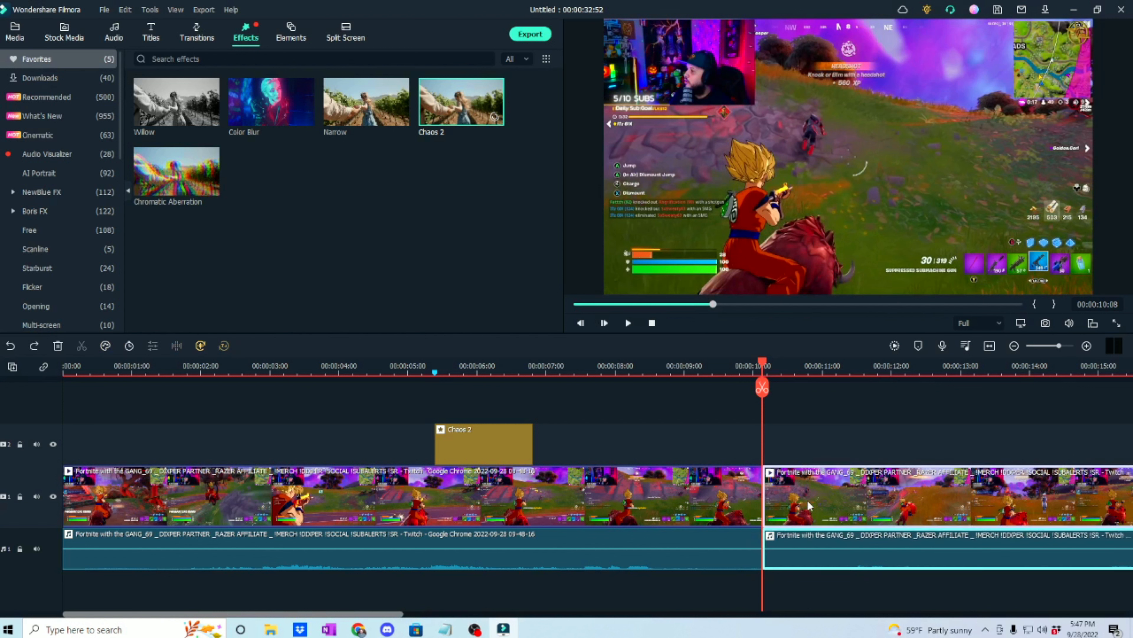
Search the transitions for "orb" and place Orb Twist 1 on the cut between the two gameplay clips
{"action": "left_click", "coordinate": [197, 35]}
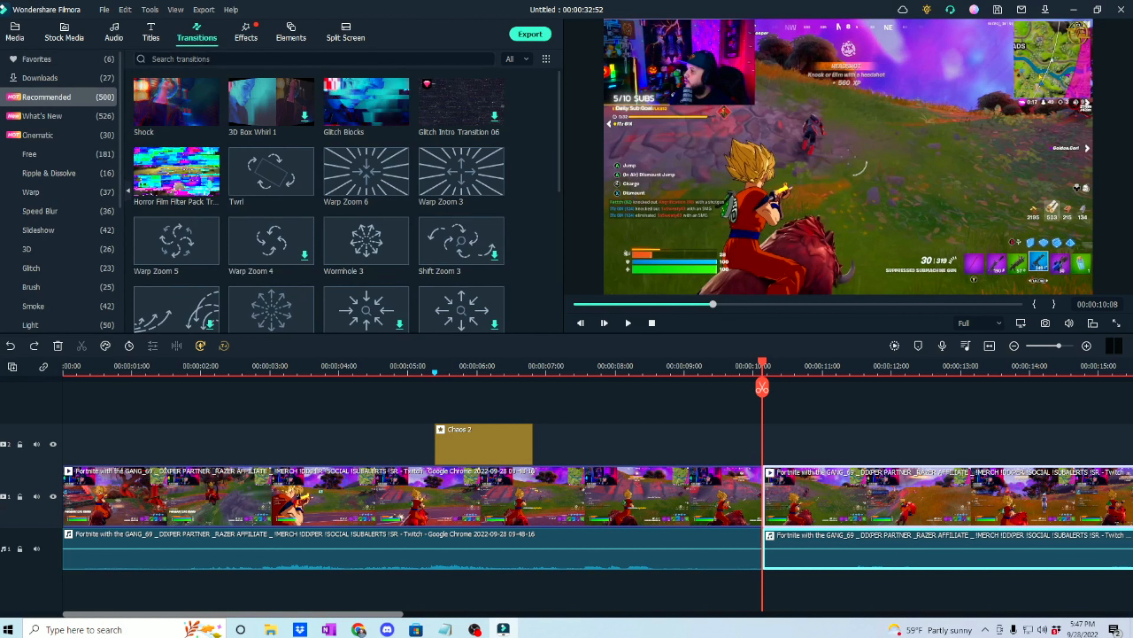
{"action": "left_click", "coordinate": [218, 59]}
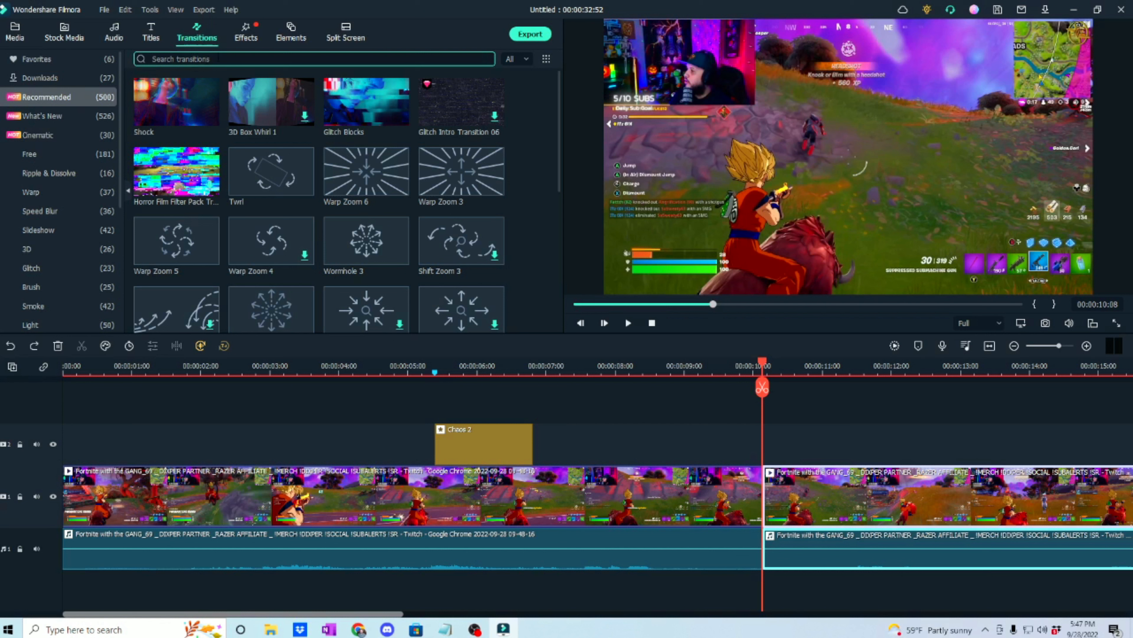
{"action": "type", "text": "orb"}
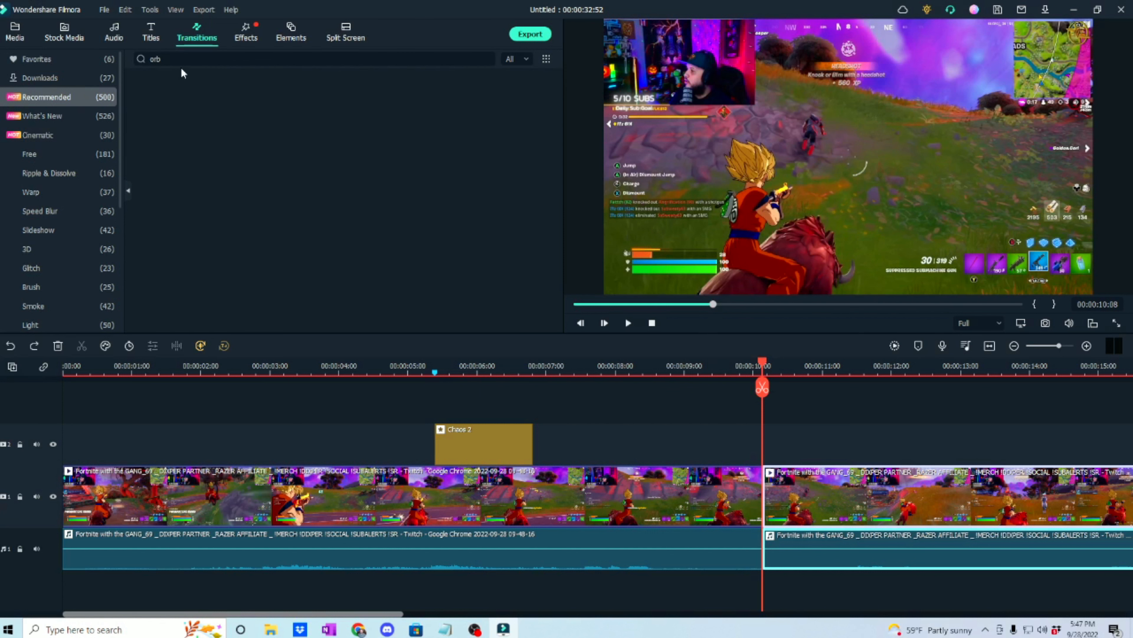
{"action": "left_click", "coordinate": [199, 61]}
{"action": "left_click", "coordinate": [128, 191]}
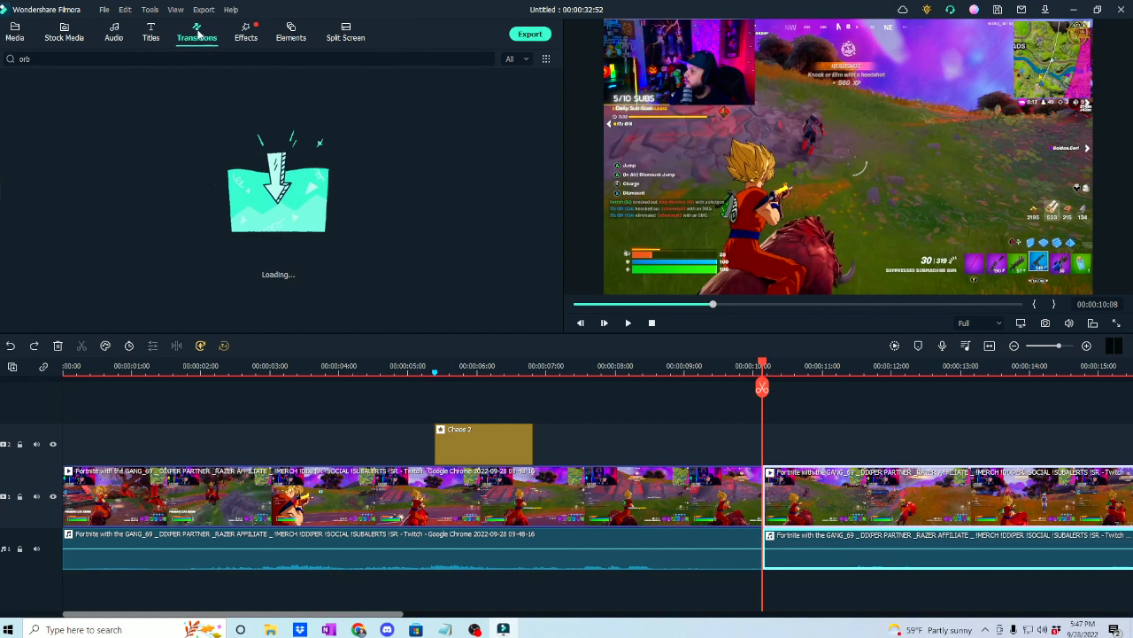
{"action": "mouse_move", "coordinate": [42, 108]}
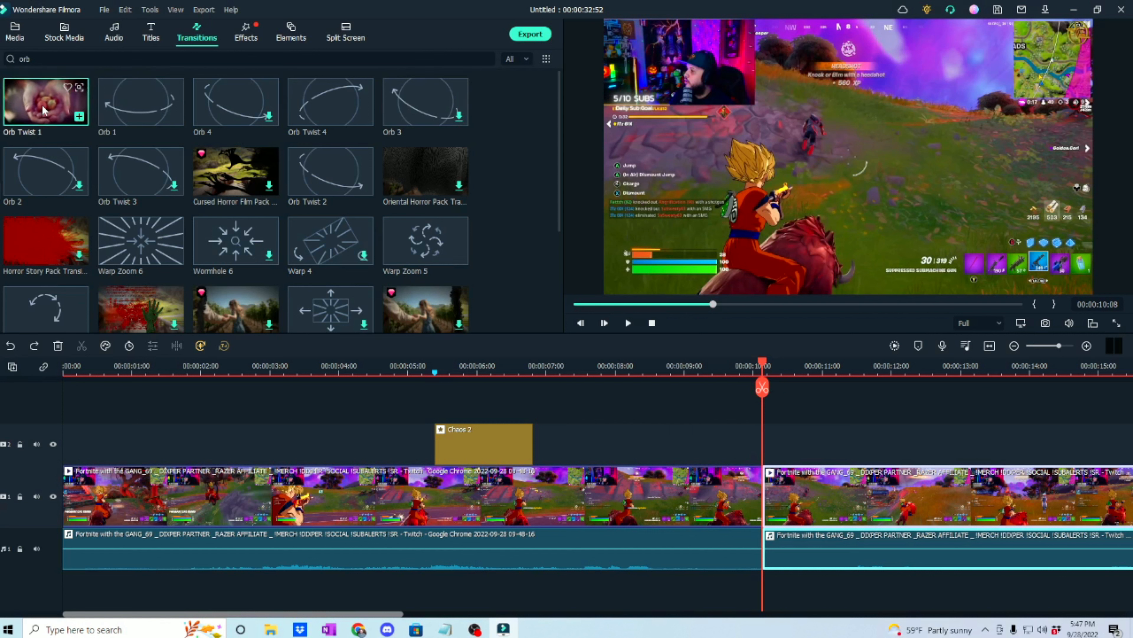
{"action": "mouse_move", "coordinate": [42, 108]}
{"action": "left_mouse_down"}
{"action": "mouse_move", "coordinate": [417, 341]}
{"action": "mouse_move", "coordinate": [758, 507]}
{"action": "left_mouse_up"}
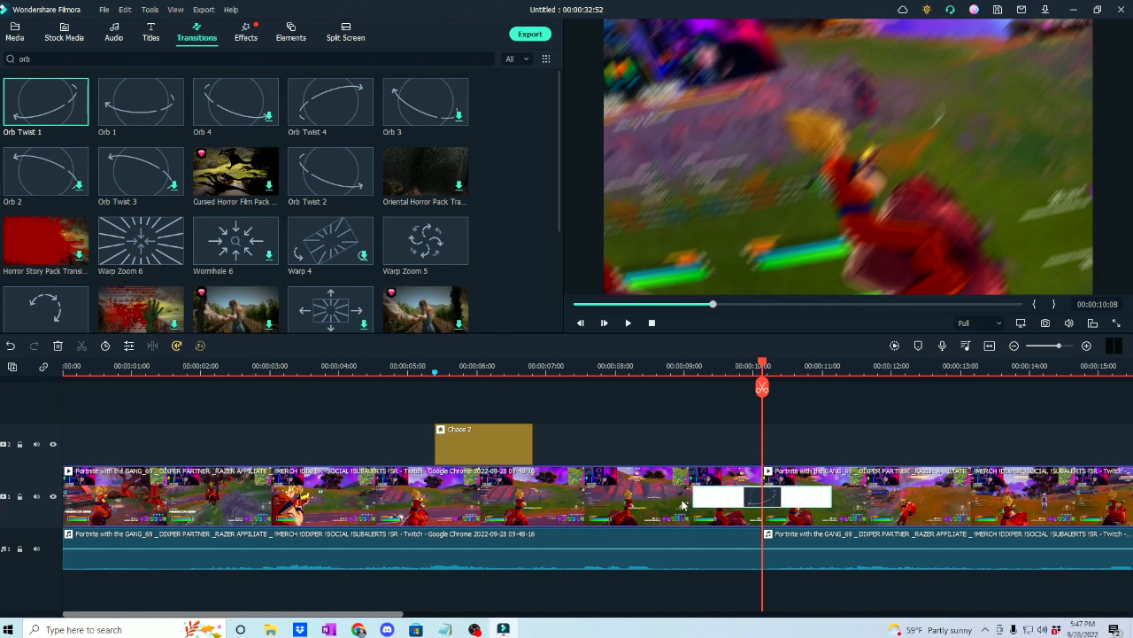
Shorten the Orb Twist 1 transition to about 0.8 seconds around the cut and play it back
{"action": "left_click_drag", "start_coordinate": [693, 500], "coordinate": [717, 510]}
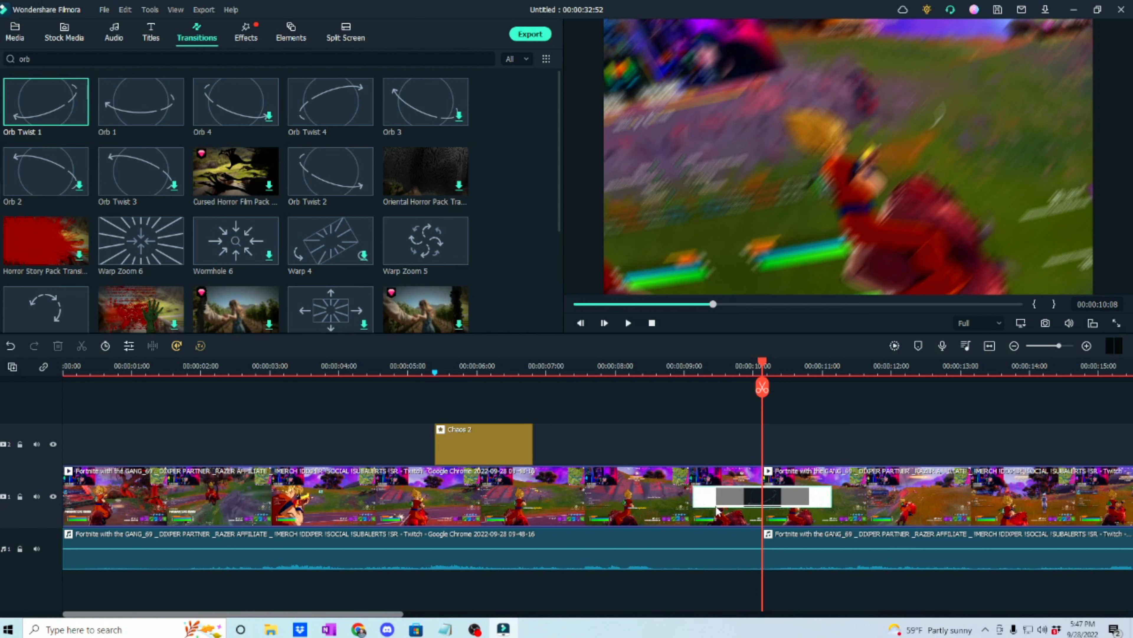
{"action": "mouse_move", "coordinate": [717, 510]}
{"action": "left_mouse_down"}
{"action": "mouse_move", "coordinate": [665, 513]}
{"action": "mouse_move", "coordinate": [736, 514]}
{"action": "left_mouse_up"}
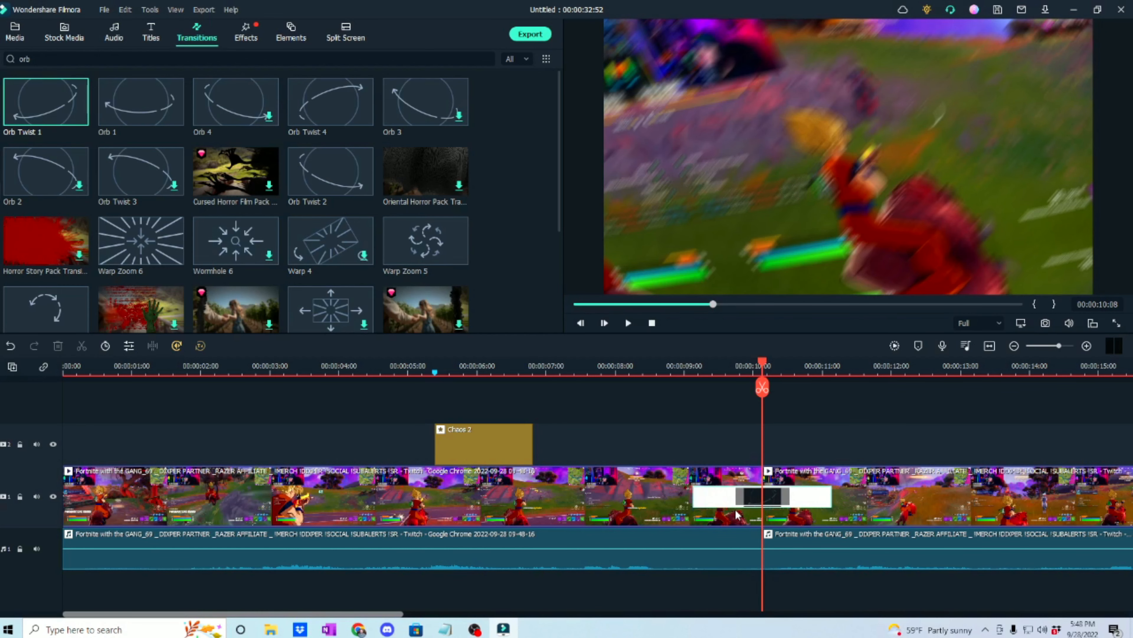
{"action": "left_click_drag", "start_coordinate": [697, 498], "coordinate": [735, 500]}
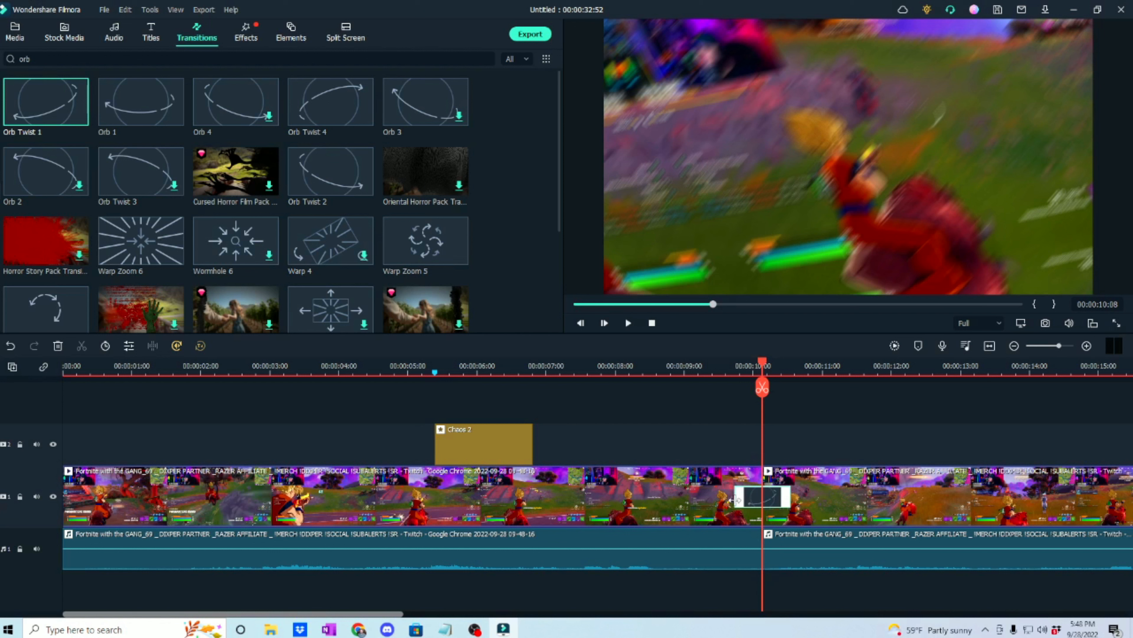
{"action": "left_click", "coordinate": [587, 364]}
{"action": "left_click", "coordinate": [629, 322]}
{"action": "left_click", "coordinate": [629, 323]}
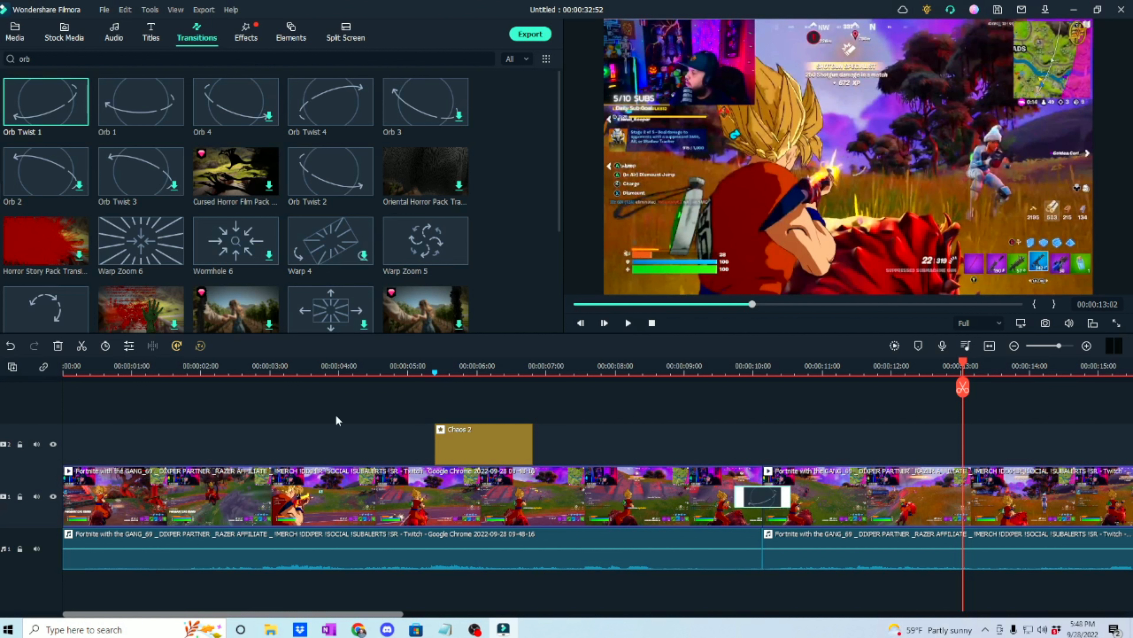
Render the timeline preview and play the rendered video from the beginning
{"action": "left_click", "coordinate": [334, 438]}
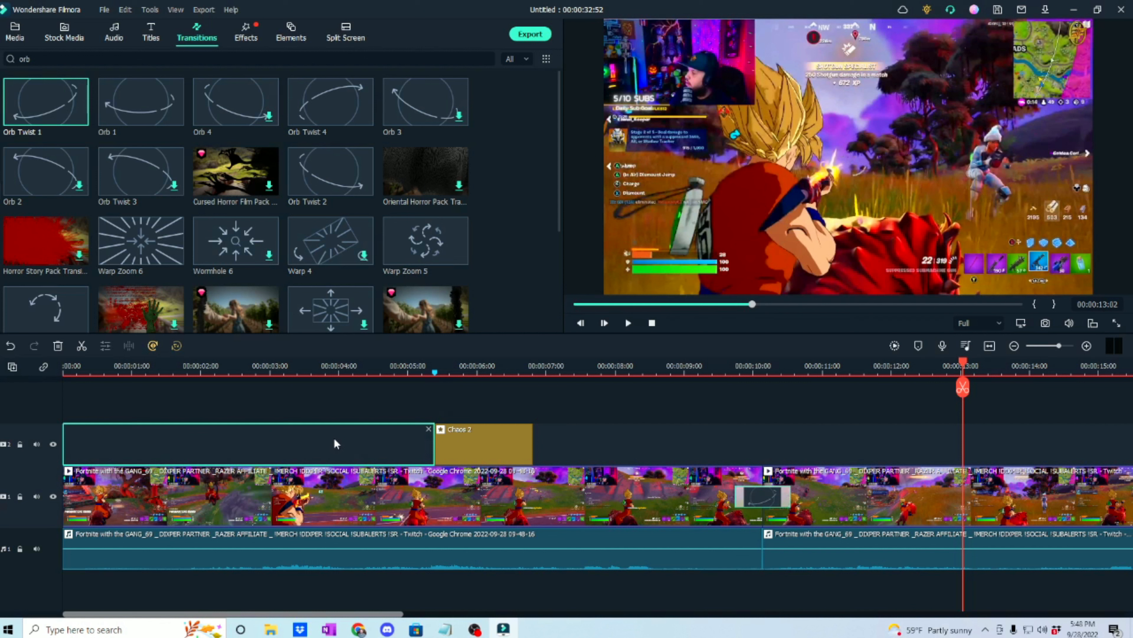
{"action": "key", "text": "Return"}
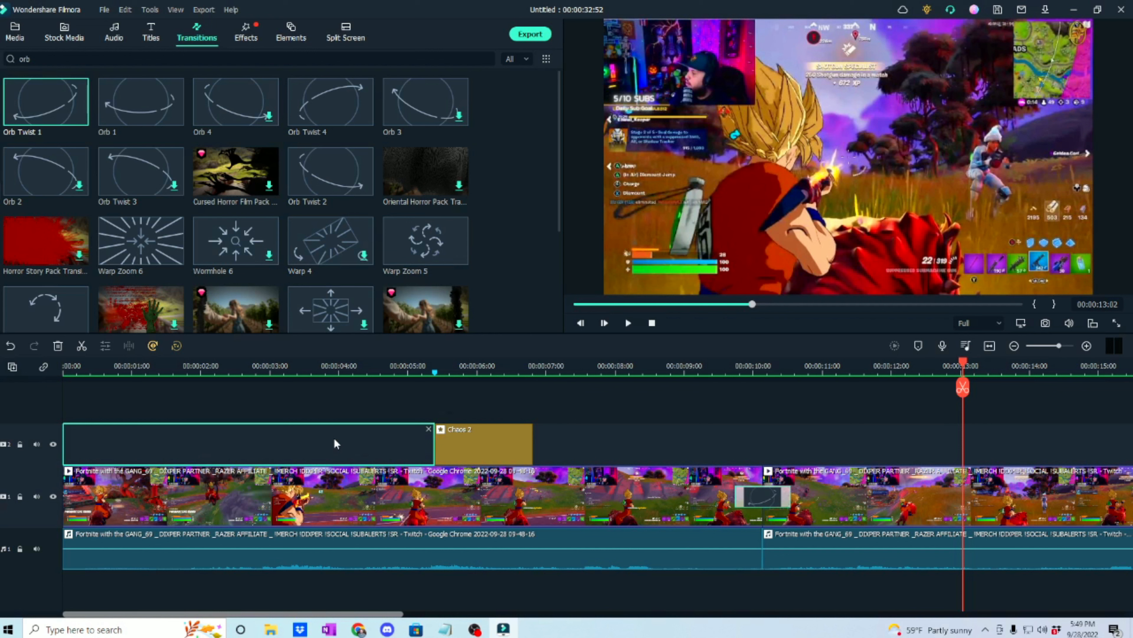
{"action": "left_click", "coordinate": [652, 323]}
{"action": "left_click", "coordinate": [628, 322]}
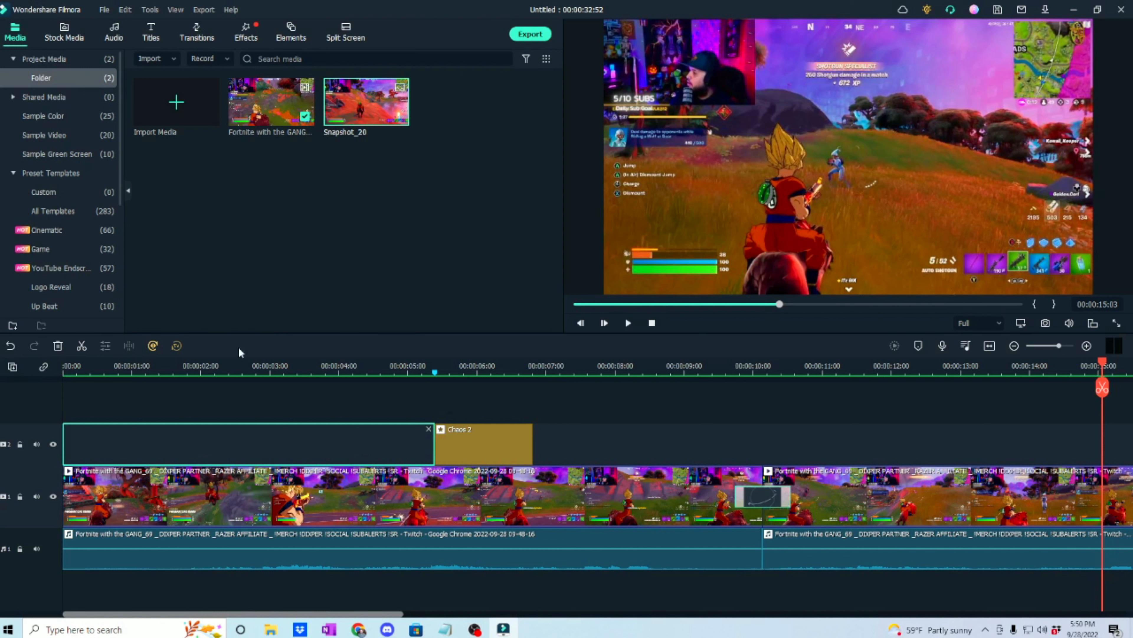
Delete both gameplay audio clips from the audio track
{"action": "left_click_drag", "start_coordinate": [448, 594], "coordinate": [815, 554]}
{"action": "key", "text": "Delete"}
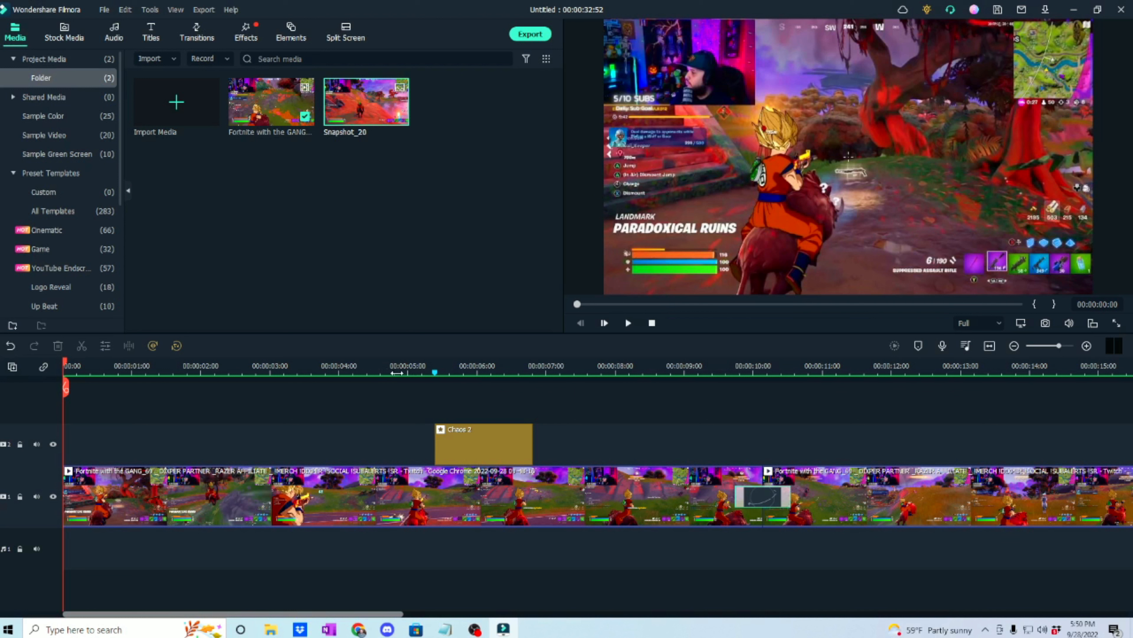
Open audio recording at 00:00:05:19 and set the recording device to Microphone (HyperX Quadcast)
{"action": "left_click", "coordinate": [428, 372]}
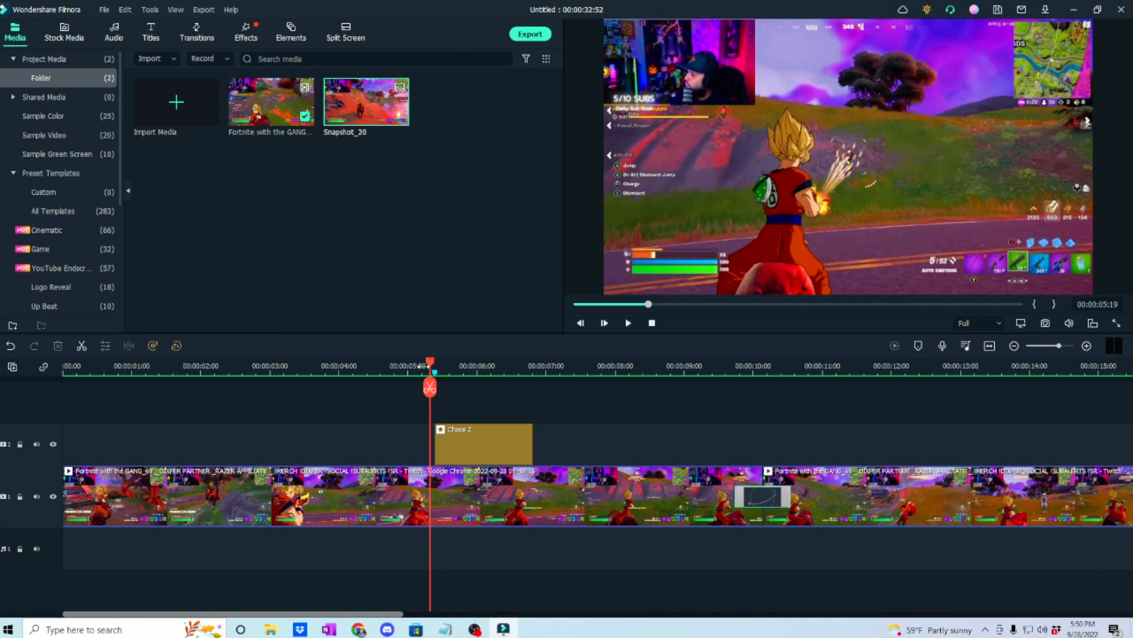
{"action": "left_click", "coordinate": [941, 345]}
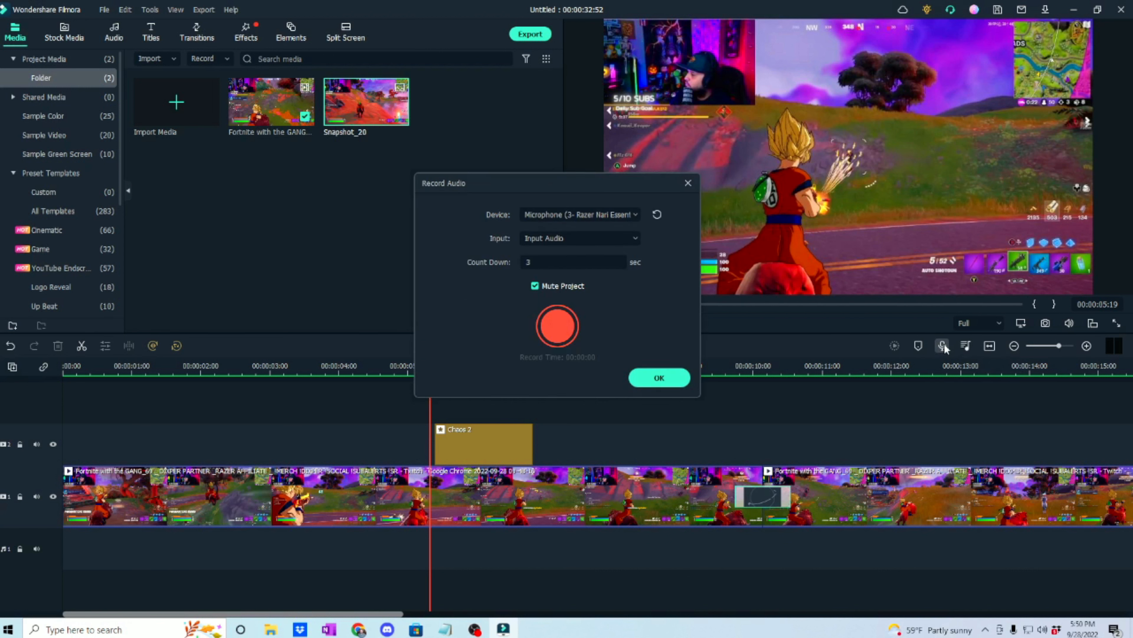
{"action": "left_click", "coordinate": [581, 215]}
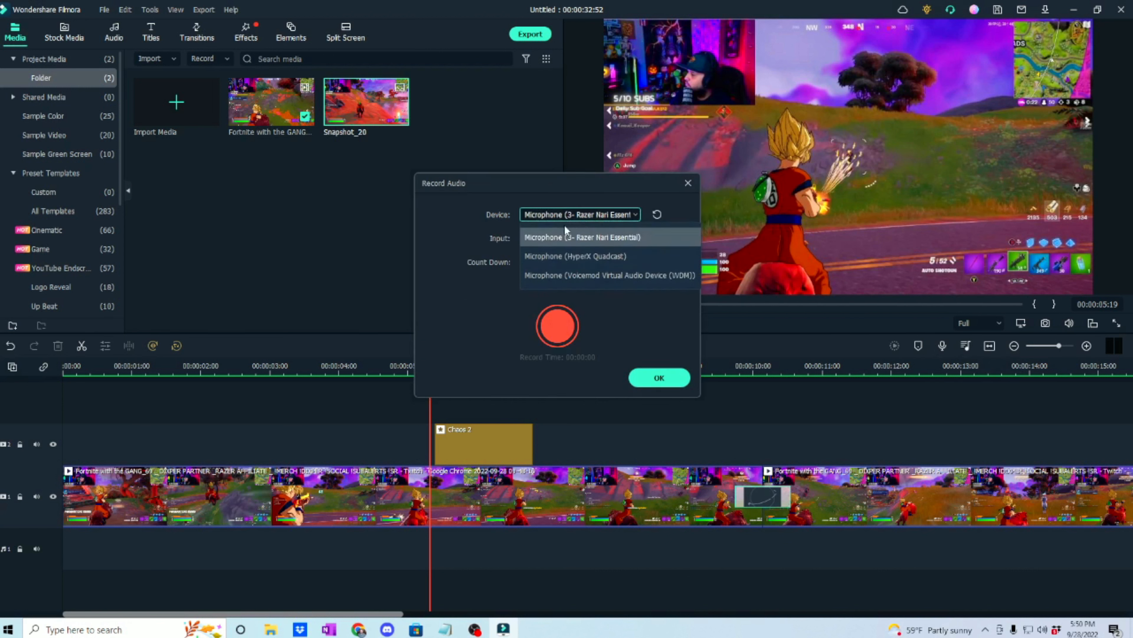
{"action": "left_click", "coordinate": [560, 258]}
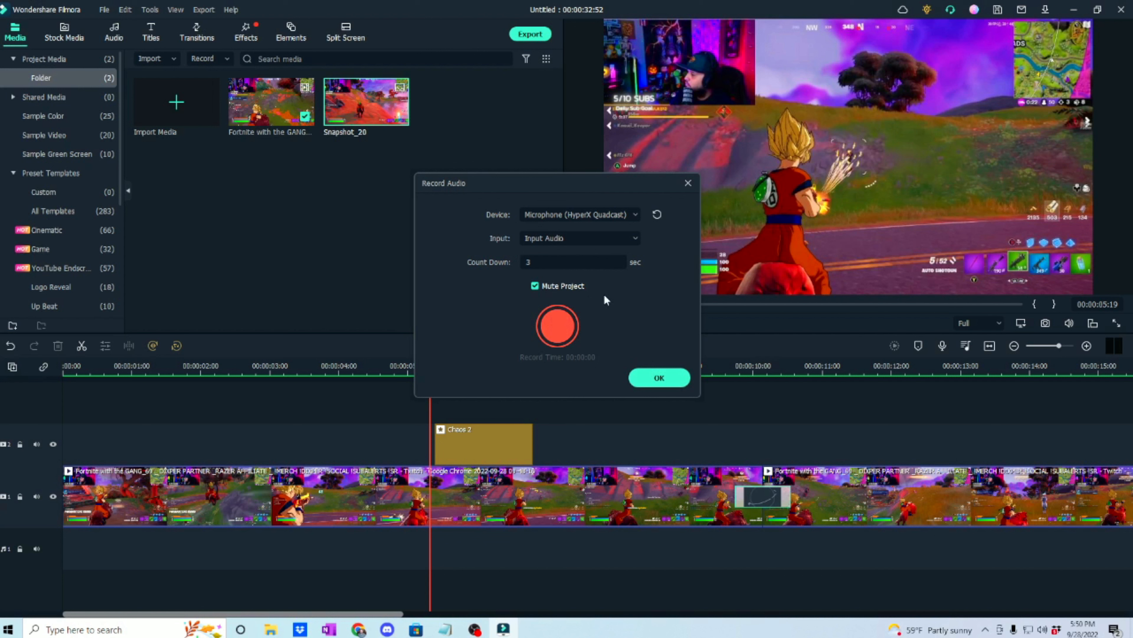
Record a voice-over of about 3 seconds and accept it onto the audio track
{"action": "left_click", "coordinate": [560, 324]}
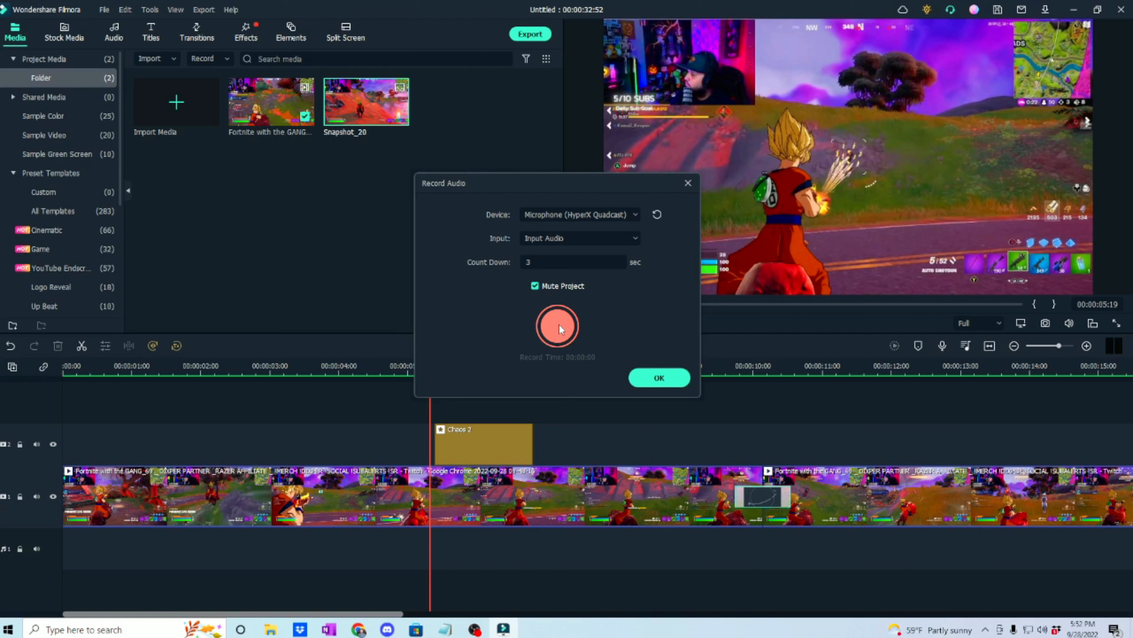
{"action": "left_click", "coordinate": [560, 324]}
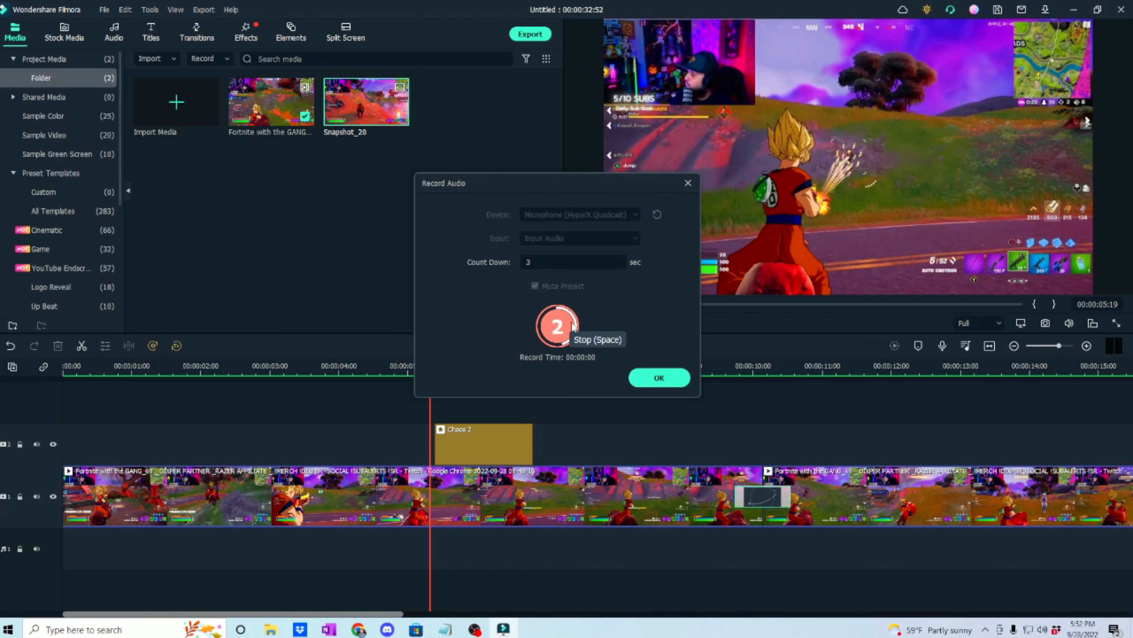
{"action": "left_click", "coordinate": [572, 325]}
{"action": "left_click", "coordinate": [653, 376]}
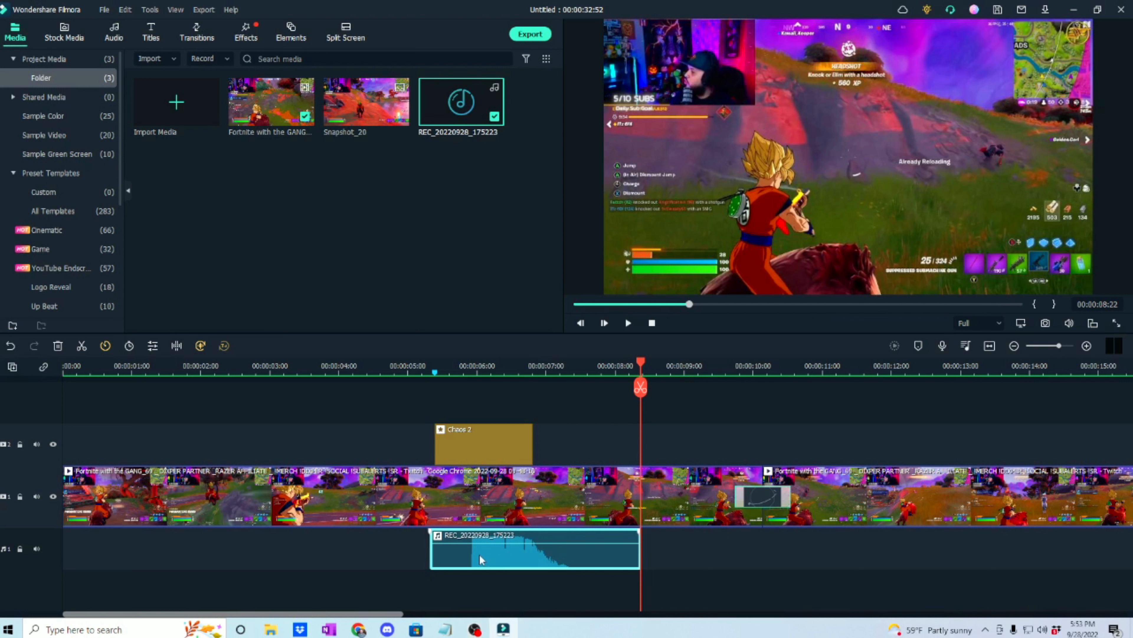
Move the recording to start near 00:00:05:00 and split it at its sound onset, 00:00:05:35, undoing the split on the effect and video tracks
{"action": "left_click_drag", "start_coordinate": [480, 555], "coordinate": [450, 559]}
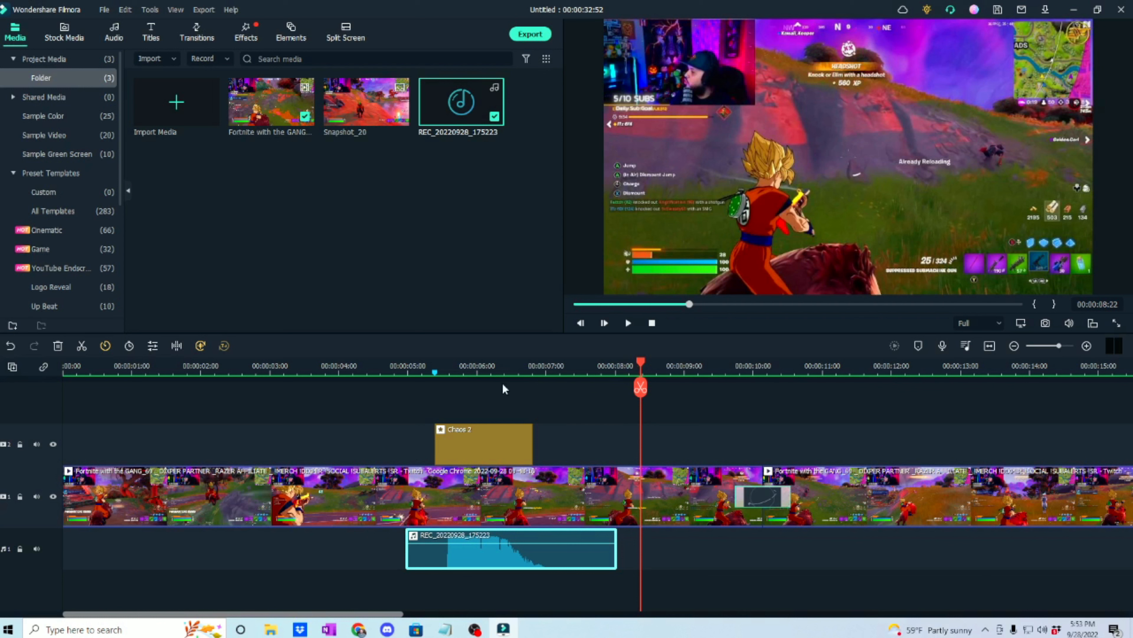
{"action": "left_click_drag", "start_coordinate": [645, 365], "coordinate": [441, 366]}
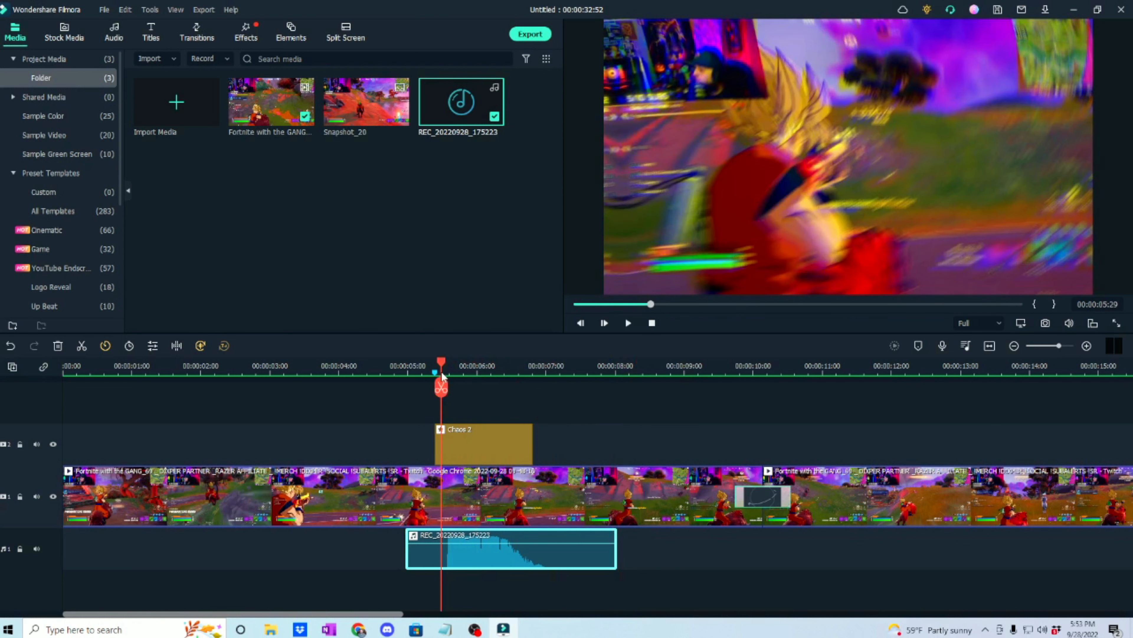
{"action": "scroll", "coordinate": [453, 365], "scroll_direction": "up", "scroll_amount": 5}
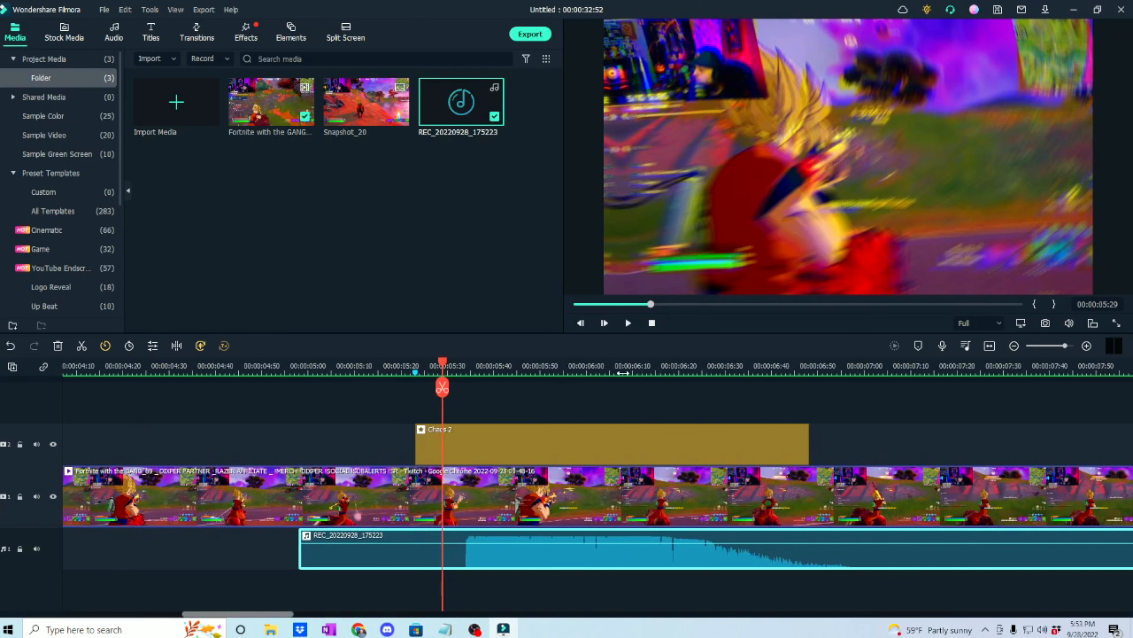
{"action": "left_click_drag", "start_coordinate": [454, 365], "coordinate": [522, 368]}
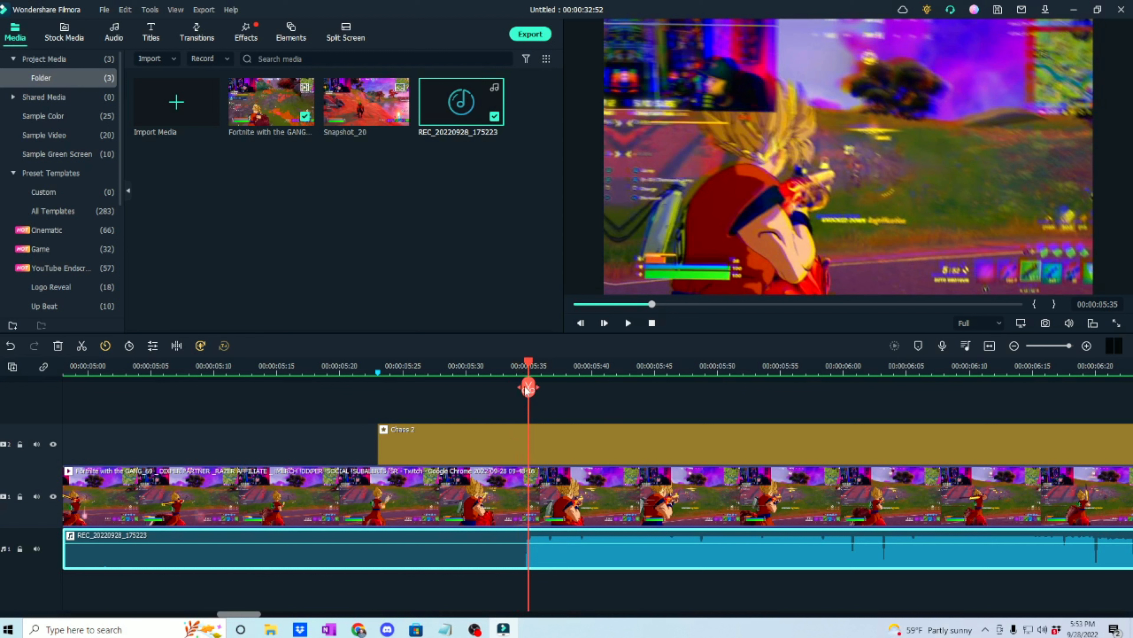
{"action": "left_click", "coordinate": [529, 388]}
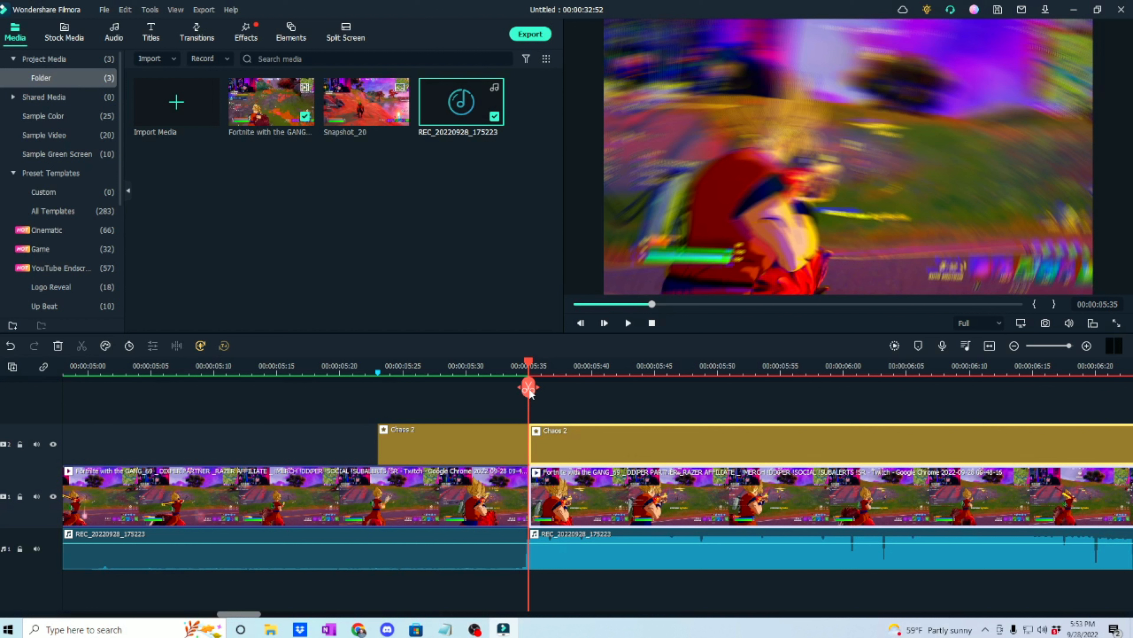
{"action": "key", "text": "ctrl+z"}
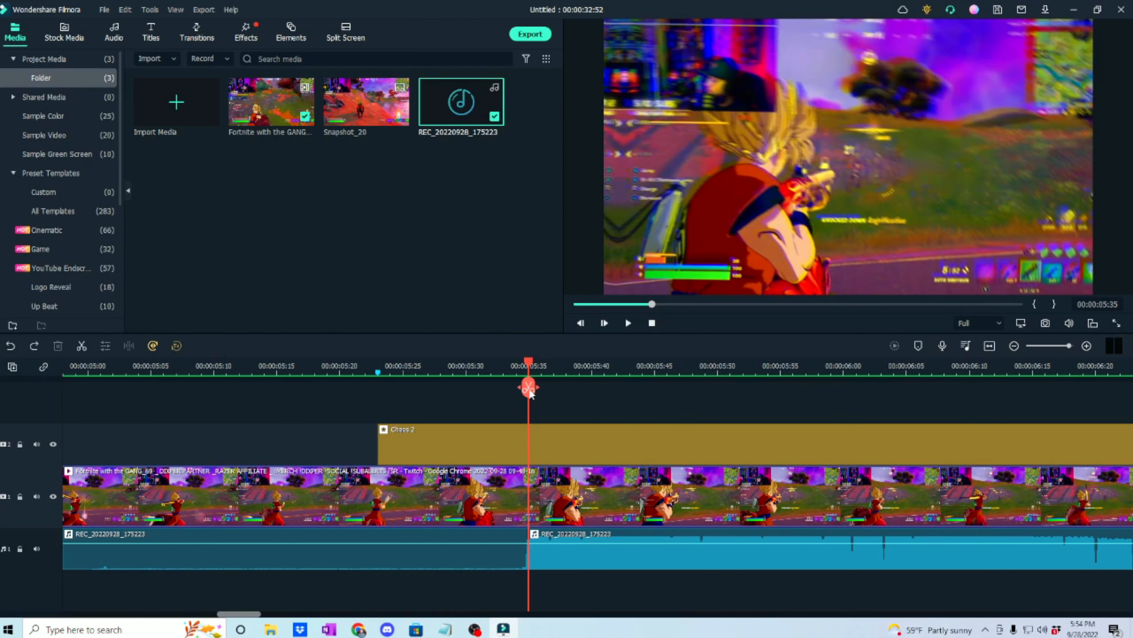
Undo the recording split, lock the effect and video tracks, and split only the recording at 00:00:05:35
{"action": "key", "text": "ctrl+z"}
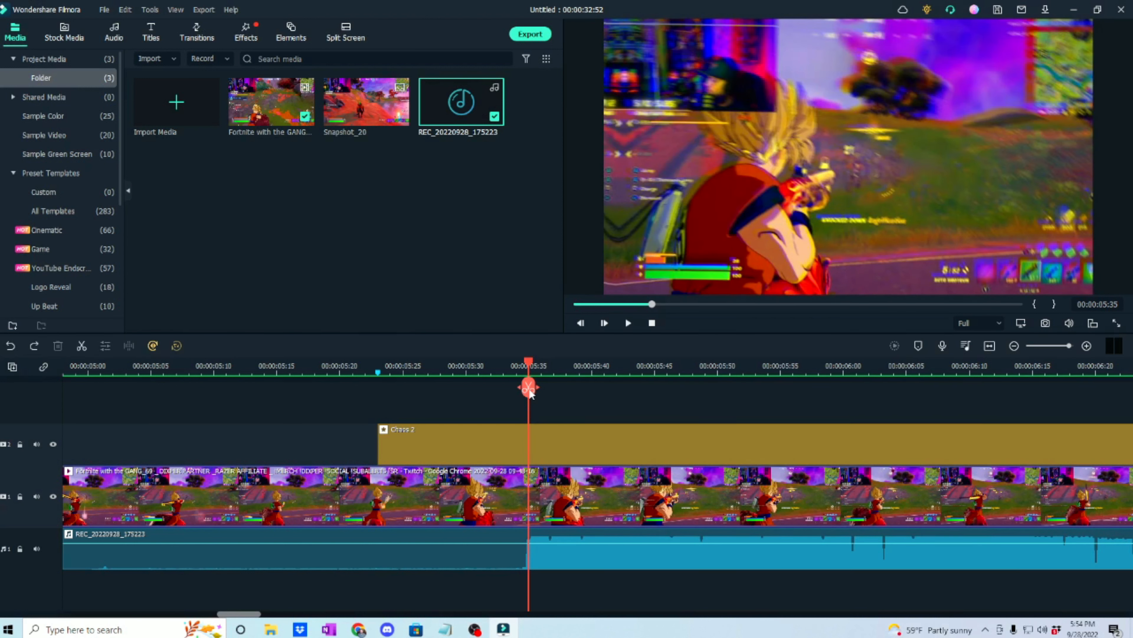
{"action": "left_click", "coordinate": [21, 445]}
{"action": "left_click", "coordinate": [19, 496]}
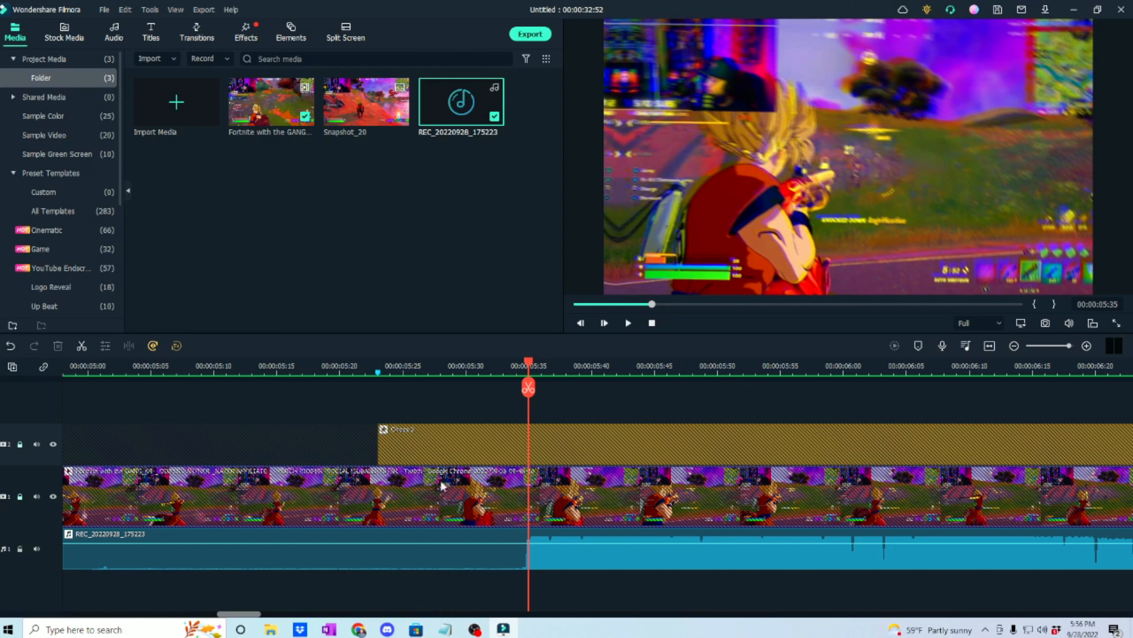
{"action": "left_click", "coordinate": [528, 388]}
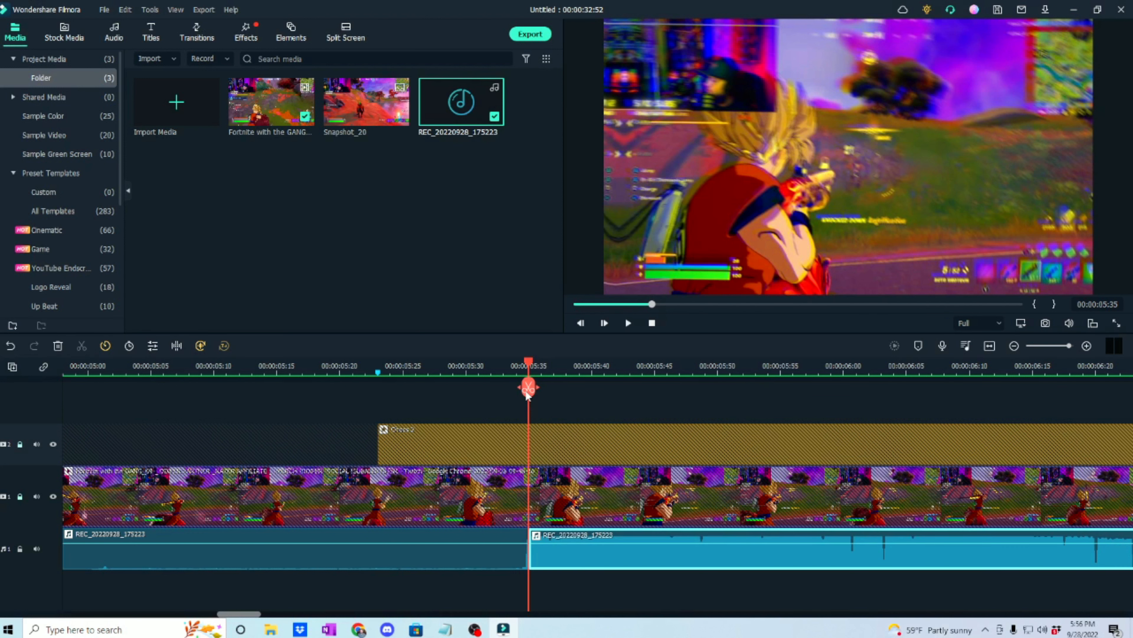
Delete the silent part of the recording before the split and align the remaining clip with the start of the Chaos 2 effect
{"action": "left_click", "coordinate": [483, 555]}
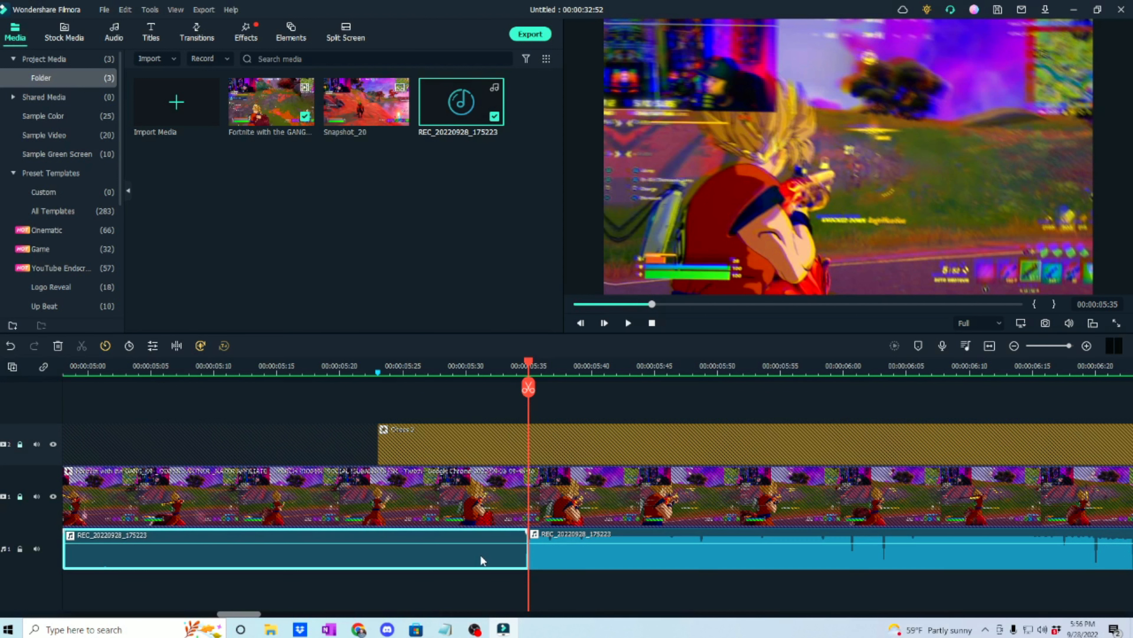
{"action": "key", "text": "Delete"}
{"action": "left_click_drag", "start_coordinate": [277, 564], "coordinate": [592, 549]}
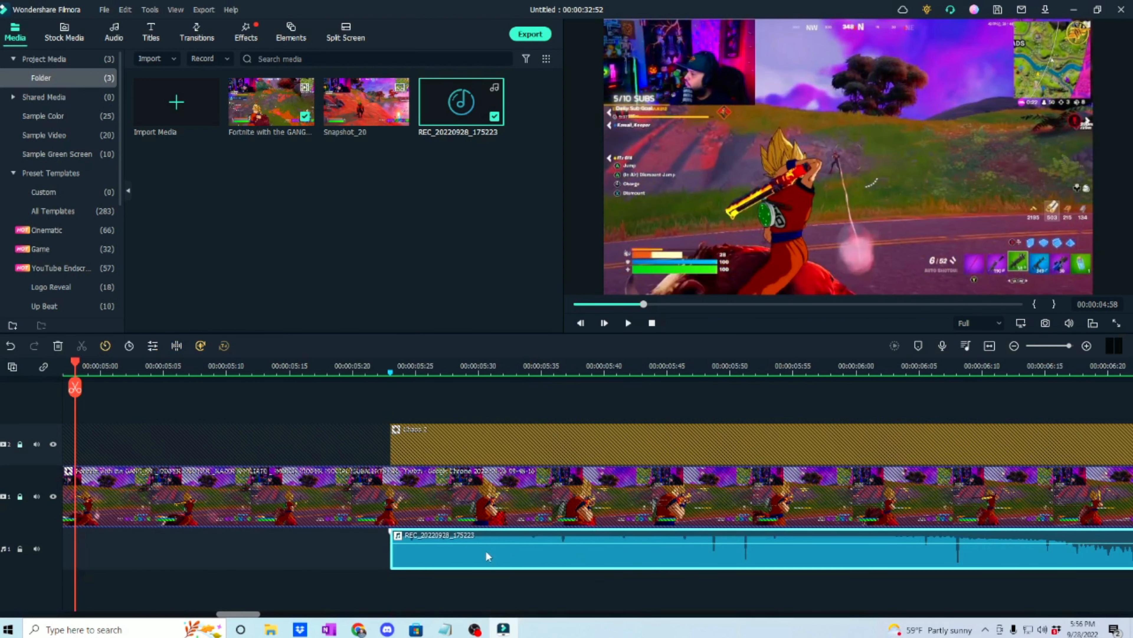
{"action": "mouse_move", "coordinate": [447, 553]}
{"action": "left_mouse_down"}
{"action": "mouse_move", "coordinate": [429, 554]}
{"action": "mouse_move", "coordinate": [441, 554]}
{"action": "left_mouse_up"}
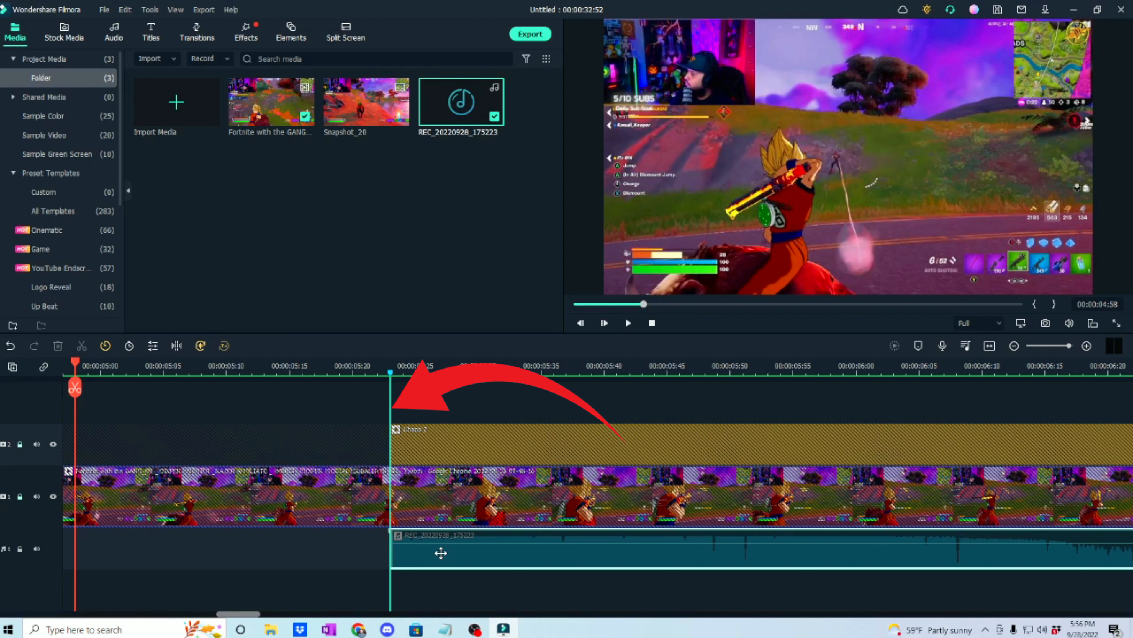
{"action": "left_click_drag", "start_coordinate": [441, 553], "coordinate": [441, 553]}
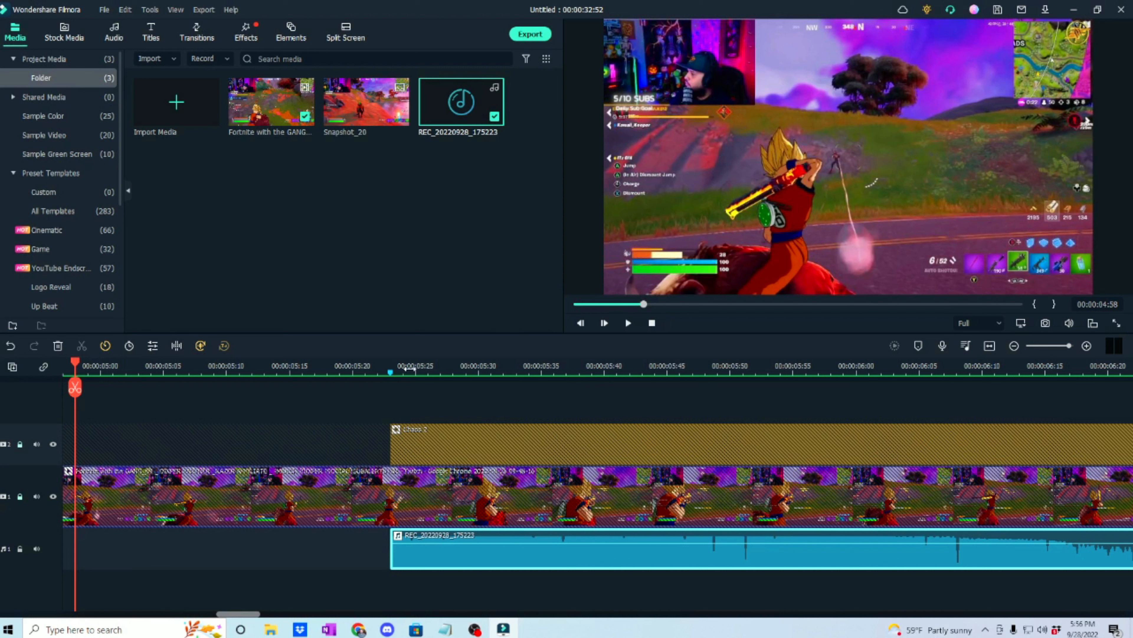
Place the playhead at 00:00:05:24 and shift the recording to start there
{"action": "left_click_drag", "start_coordinate": [408, 369], "coordinate": [496, 378]}
{"action": "left_click_drag", "start_coordinate": [618, 549], "coordinate": [625, 548]}
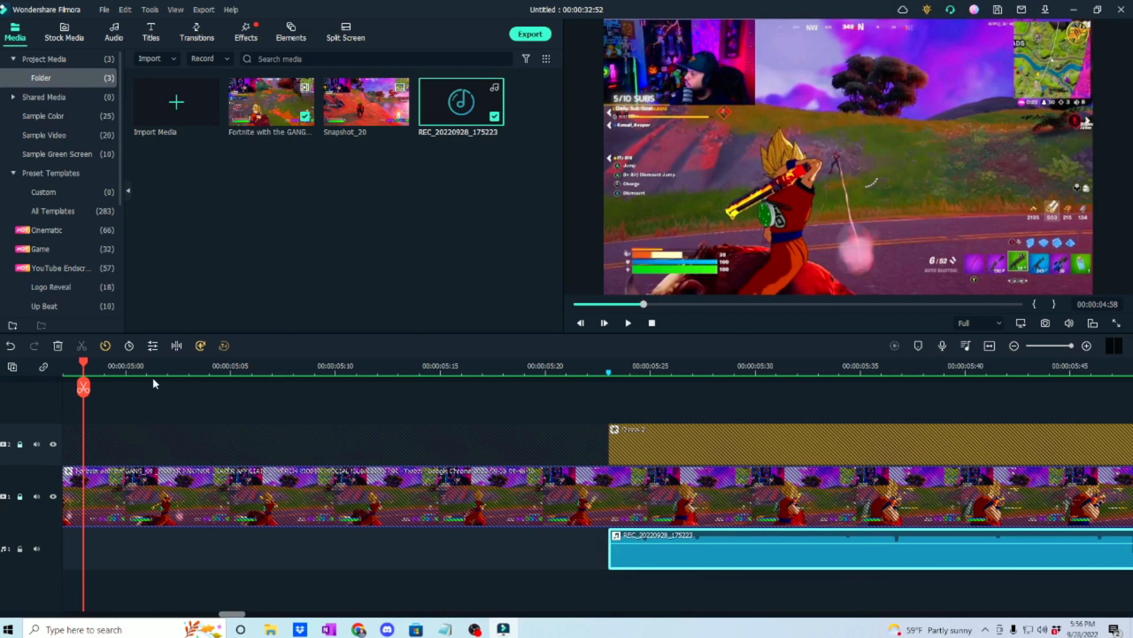
{"action": "left_click_drag", "start_coordinate": [92, 366], "coordinate": [472, 367]}
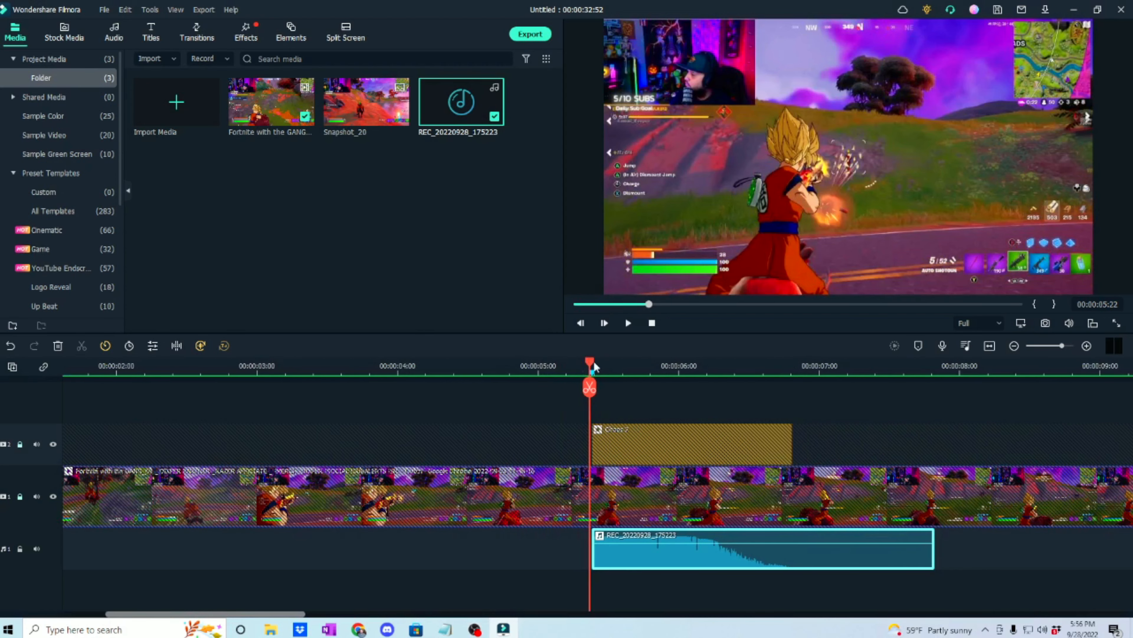
{"action": "left_click_drag", "start_coordinate": [591, 366], "coordinate": [594, 367]}
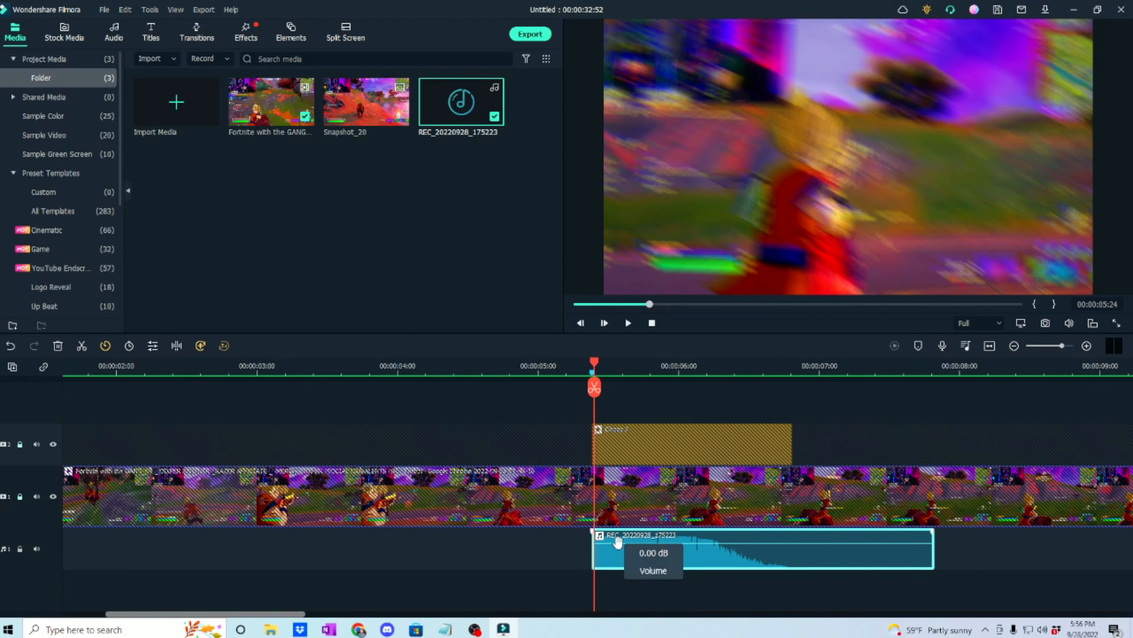
{"action": "left_click_drag", "start_coordinate": [612, 546], "coordinate": [623, 547]}
{"action": "left_click", "coordinate": [526, 421]}
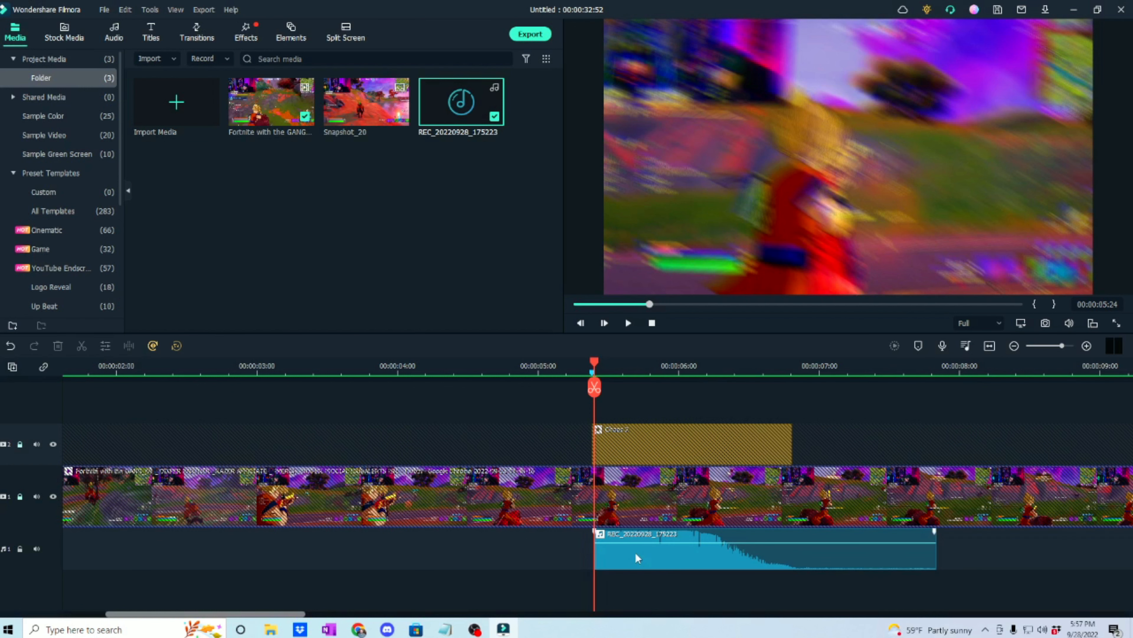
Set the playhead to the effect's start at 00:00:05:23 and snap the recording's start to it
{"action": "left_click_drag", "start_coordinate": [622, 371], "coordinate": [750, 364]}
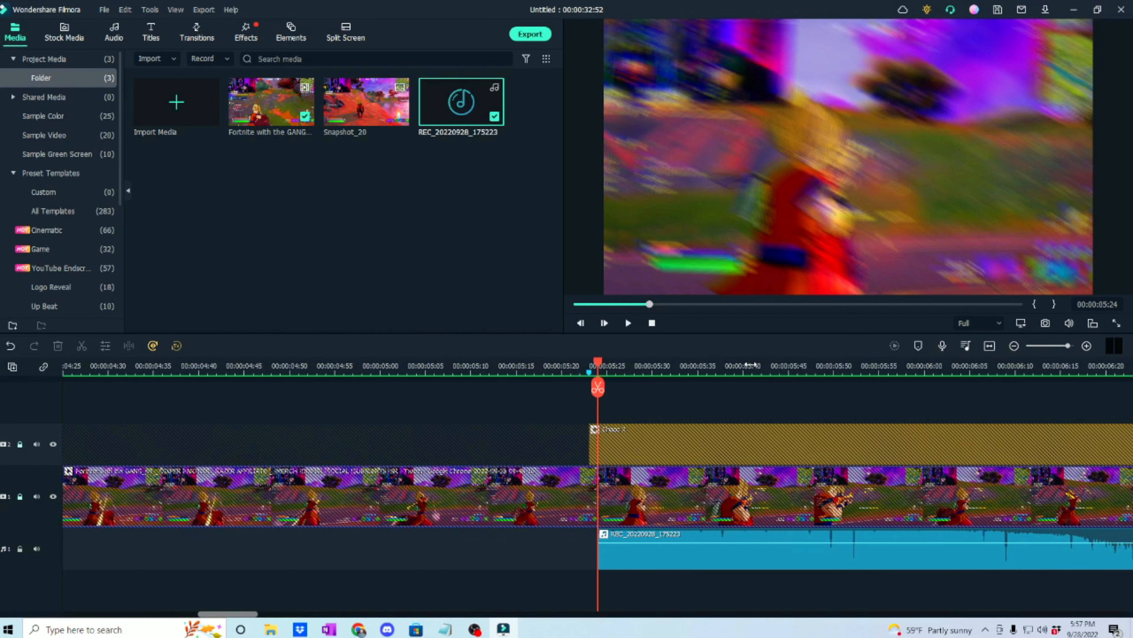
{"action": "left_click_drag", "start_coordinate": [600, 364], "coordinate": [590, 364]}
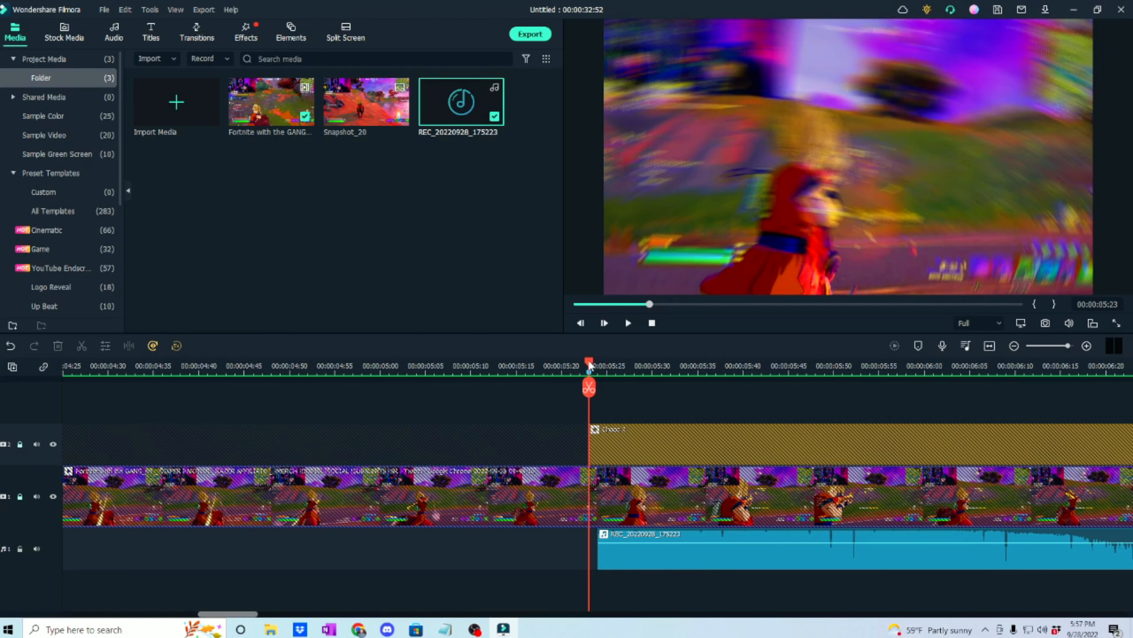
{"action": "left_click", "coordinate": [609, 548]}
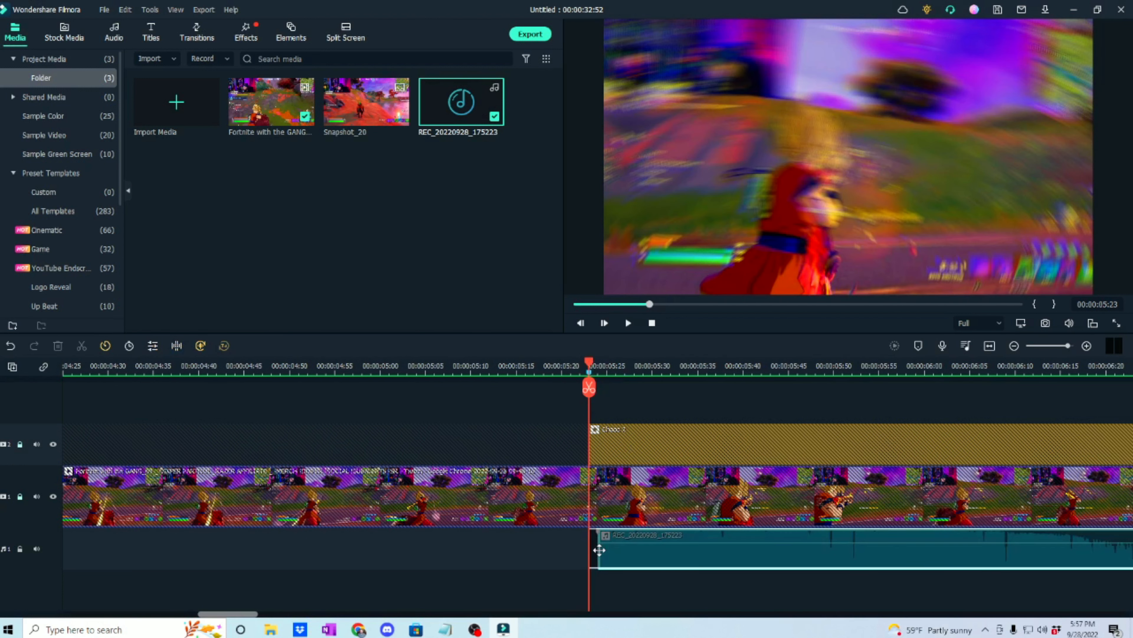
{"action": "left_click_drag", "start_coordinate": [599, 549], "coordinate": [598, 549]}
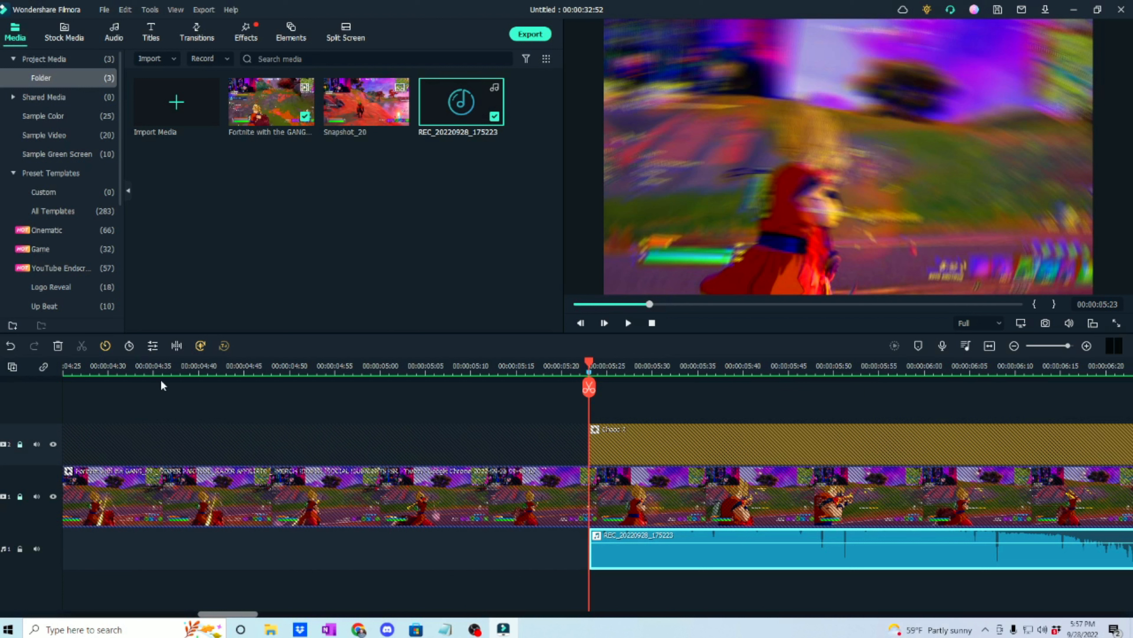
Play the recording from 00:00:05:23 with the Chaos 2 effect track hidden, and show that track again
{"action": "left_click", "coordinate": [53, 495]}
{"action": "left_click", "coordinate": [53, 495]}
{"action": "left_click", "coordinate": [52, 445]}
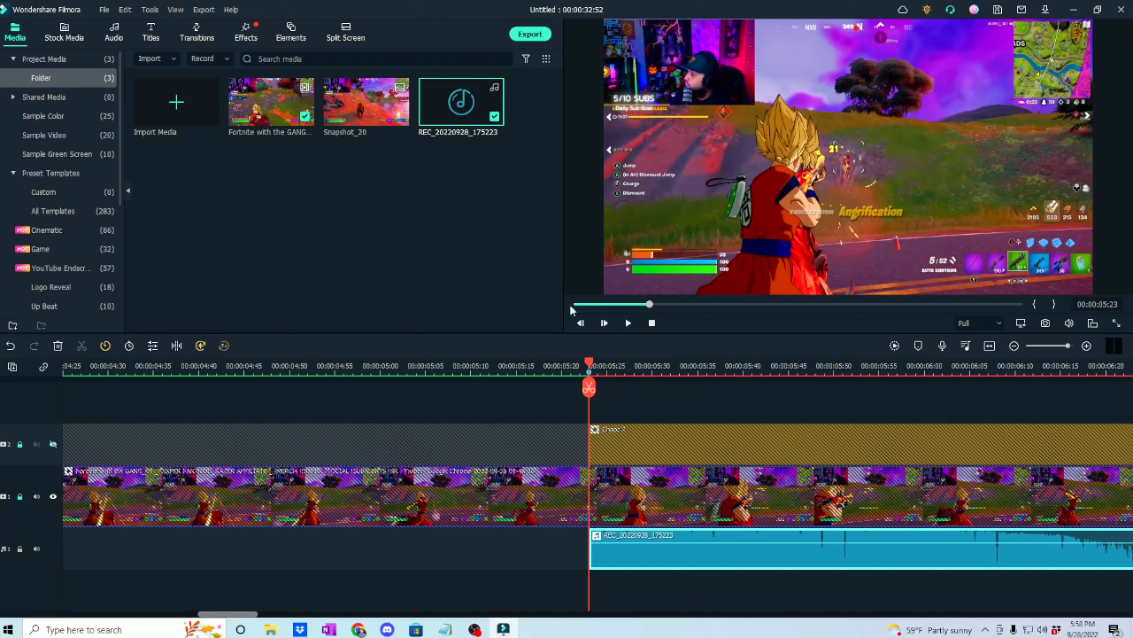
{"action": "left_click", "coordinate": [628, 323]}
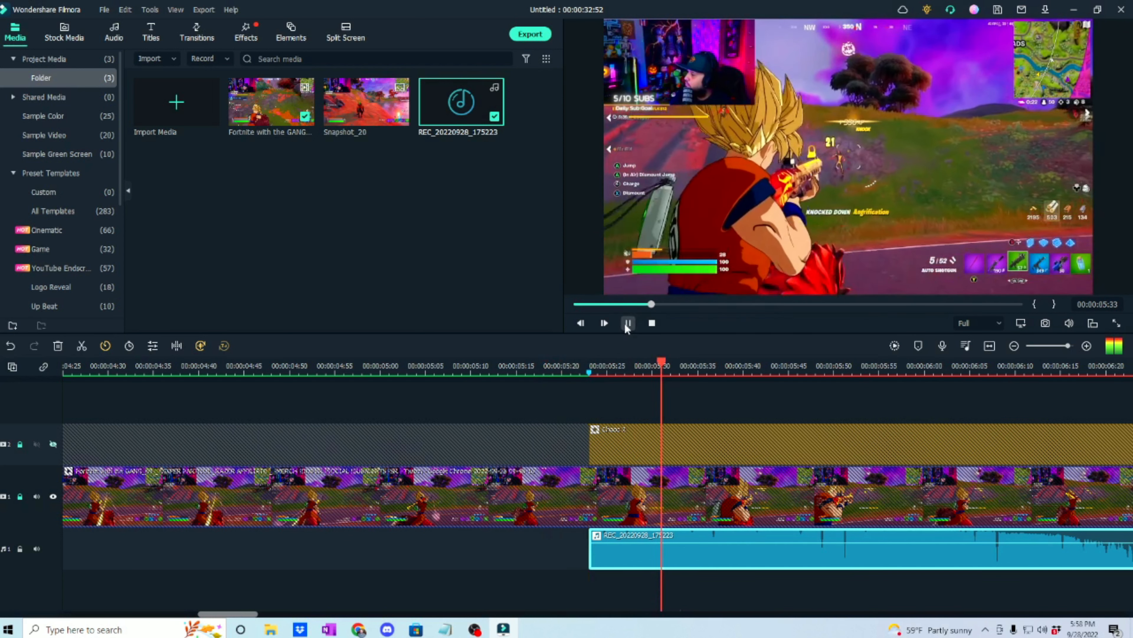
{"action": "left_click", "coordinate": [628, 323]}
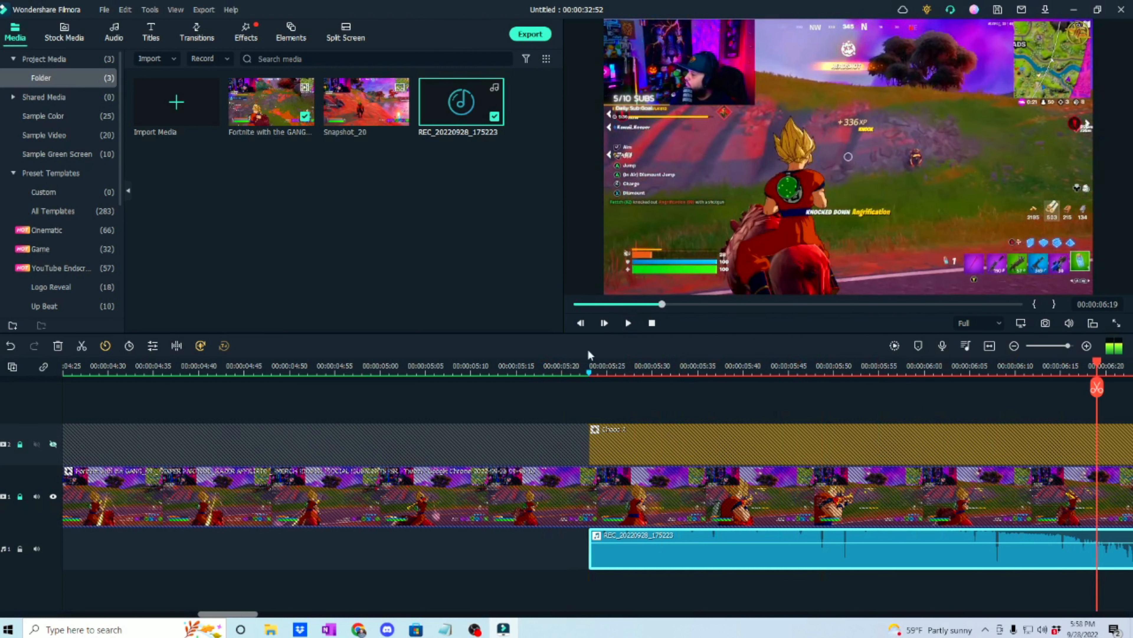
{"action": "left_click", "coordinate": [55, 445]}
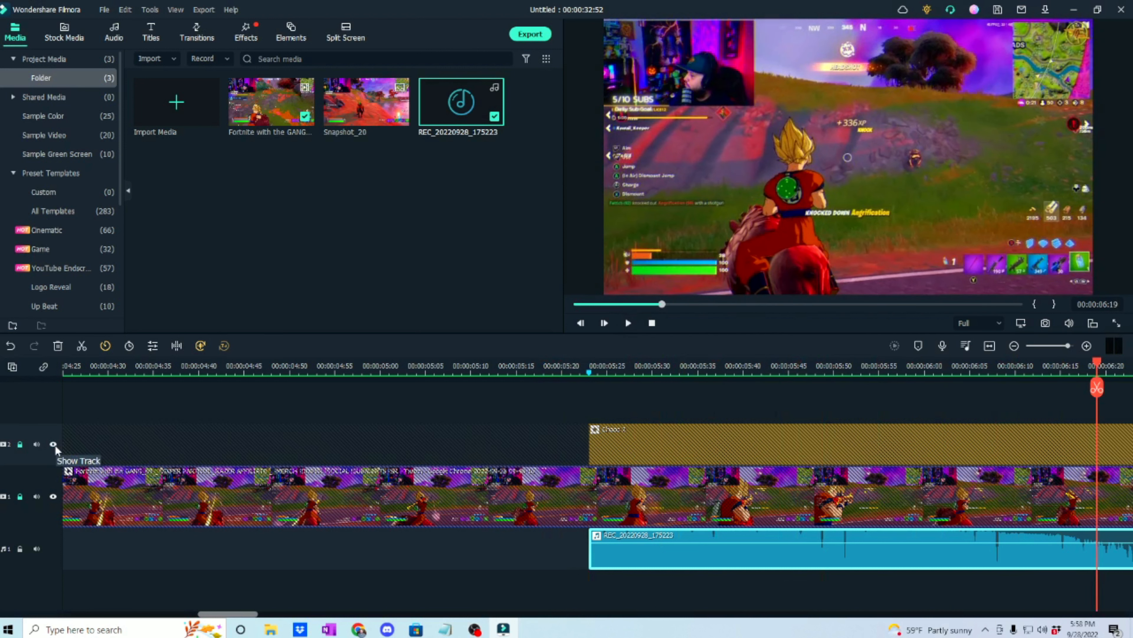
Lower the recording's volume on its clip and play the result from 00:00:05:19
{"action": "left_click", "coordinate": [553, 364]}
{"action": "mouse_move", "coordinate": [1069, 324]}
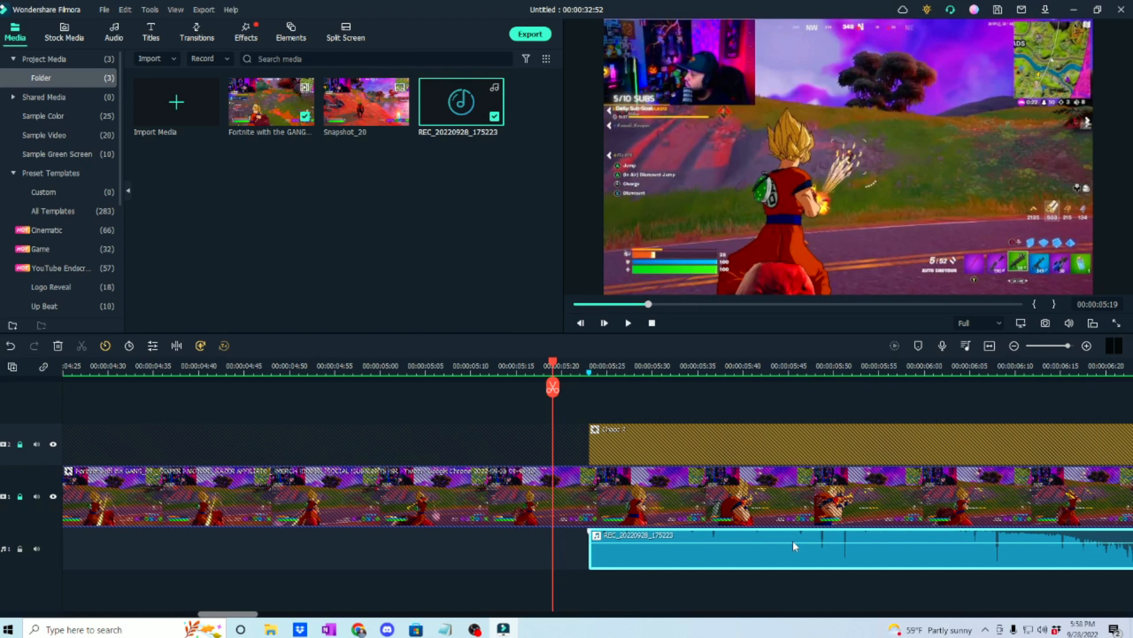
{"action": "left_click_drag", "start_coordinate": [792, 541], "coordinate": [759, 548]}
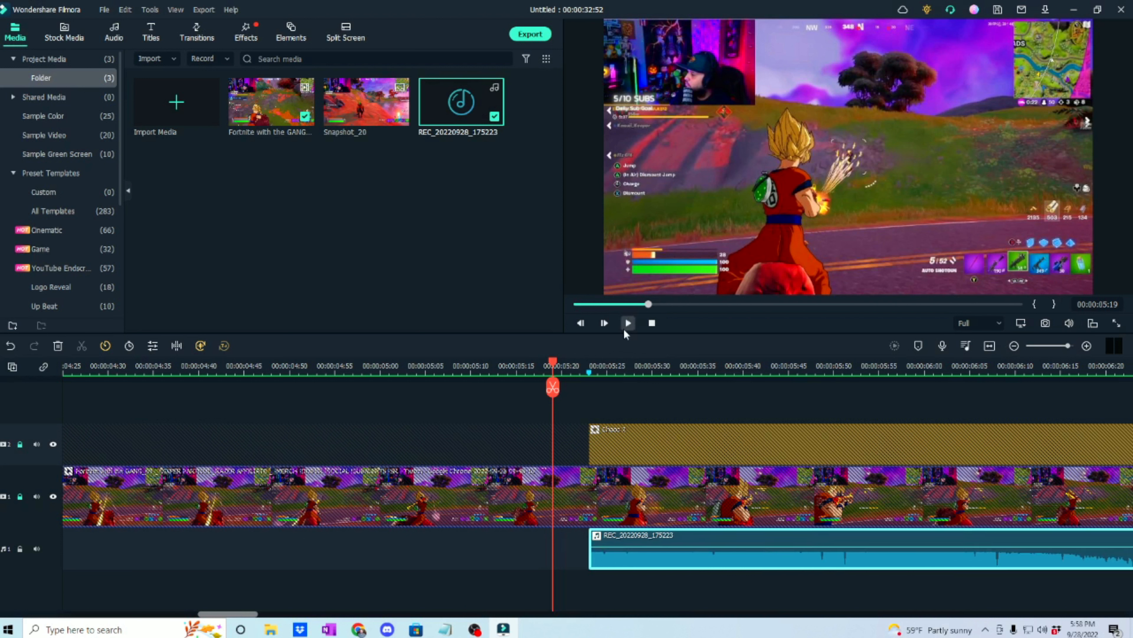
{"action": "left_click", "coordinate": [628, 323]}
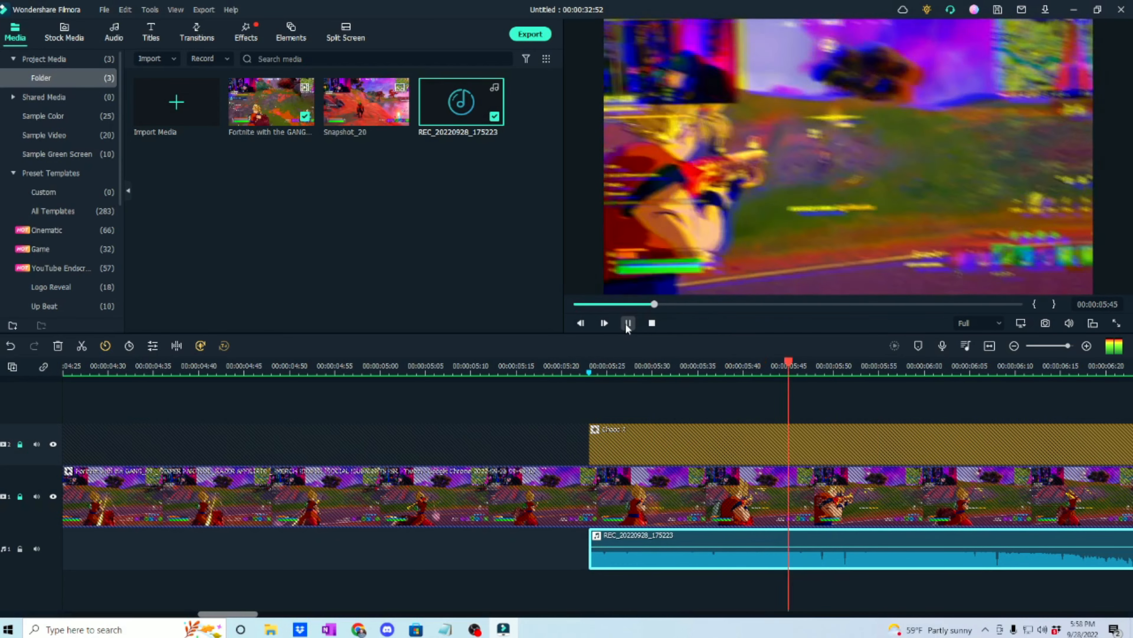
{"action": "left_click", "coordinate": [628, 323]}
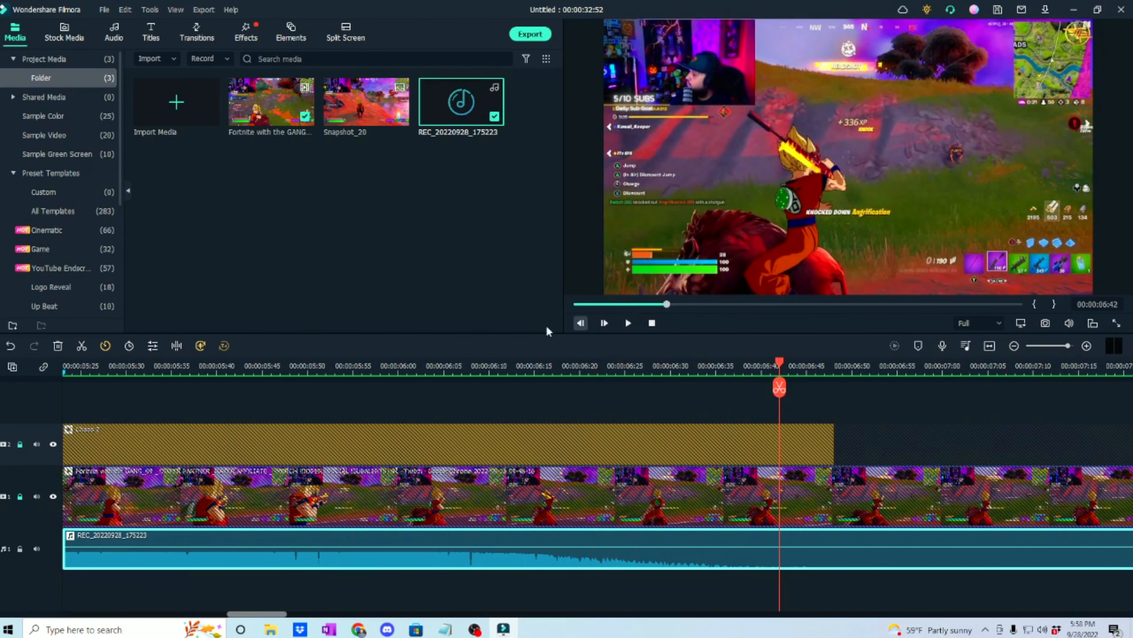
Preview the video from the beginning with the recording's audio track muted, and unmute the track after stopping
{"action": "left_click", "coordinate": [36, 549]}
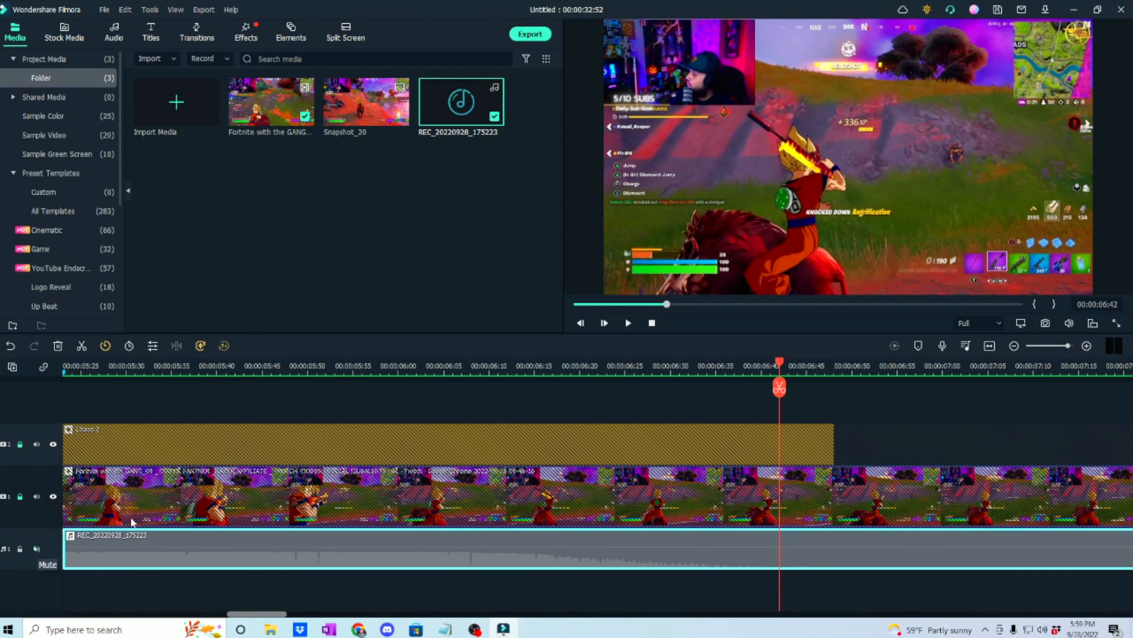
{"action": "left_click", "coordinate": [652, 323]}
{"action": "left_click", "coordinate": [629, 323]}
{"action": "scroll", "coordinate": [399, 396], "scroll_direction": "up", "scroll_amount": 3}
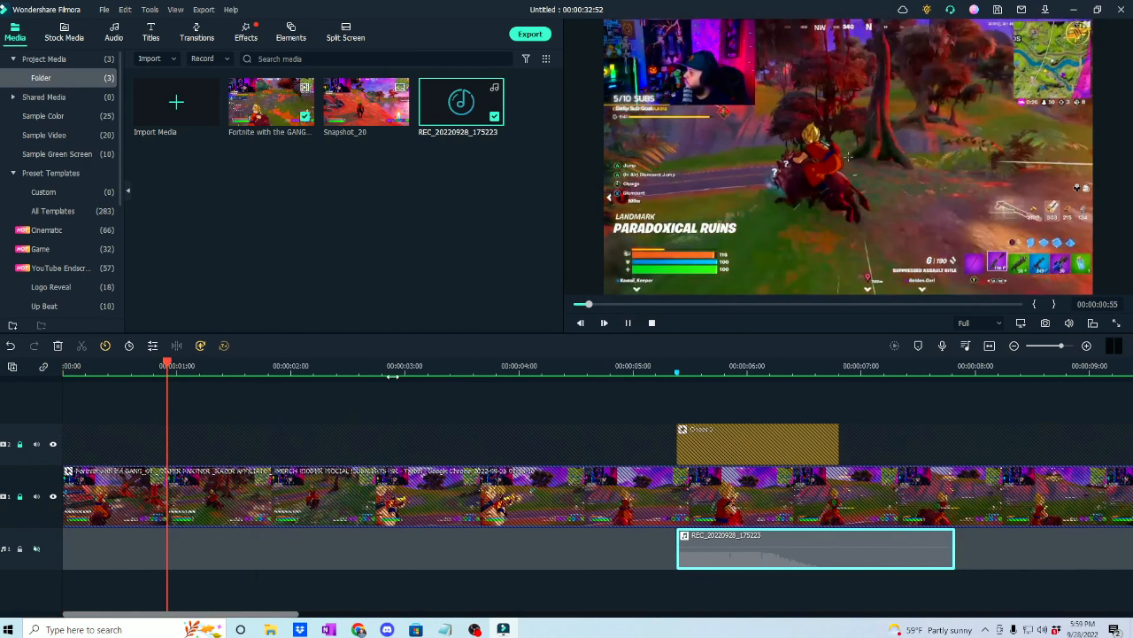
{"action": "key", "text": "space"}
{"action": "left_click", "coordinate": [37, 549]}
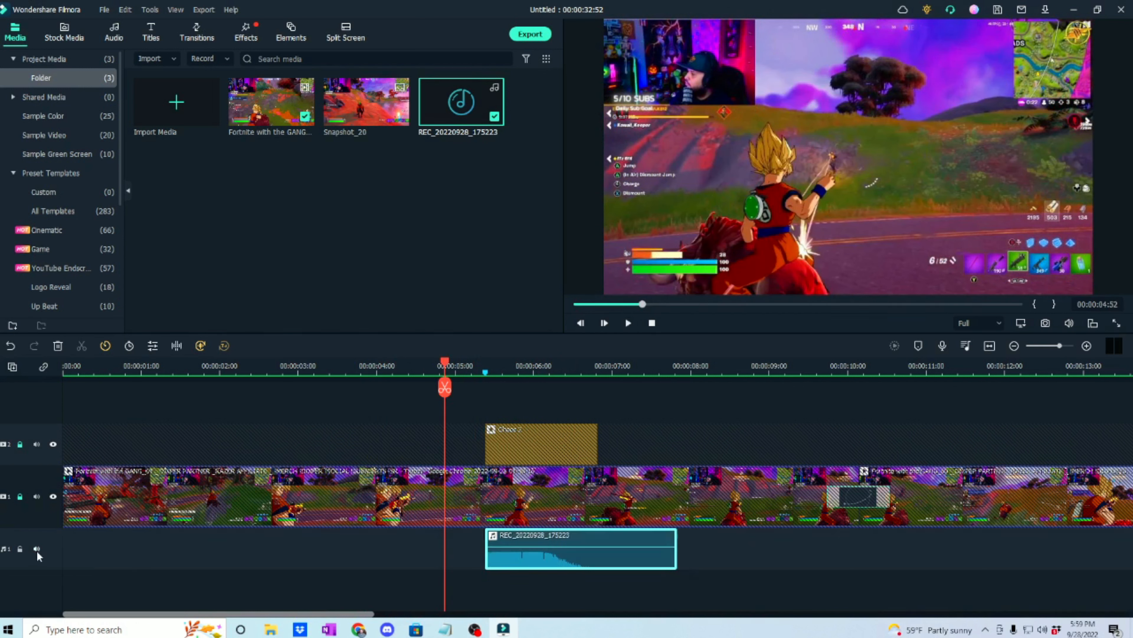
Hide the Chaos 2 effect track and preview the section around the recording from 00:00:04:52
{"action": "left_click", "coordinate": [37, 444]}
{"action": "left_click", "coordinate": [53, 444]}
{"action": "left_click", "coordinate": [626, 323]}
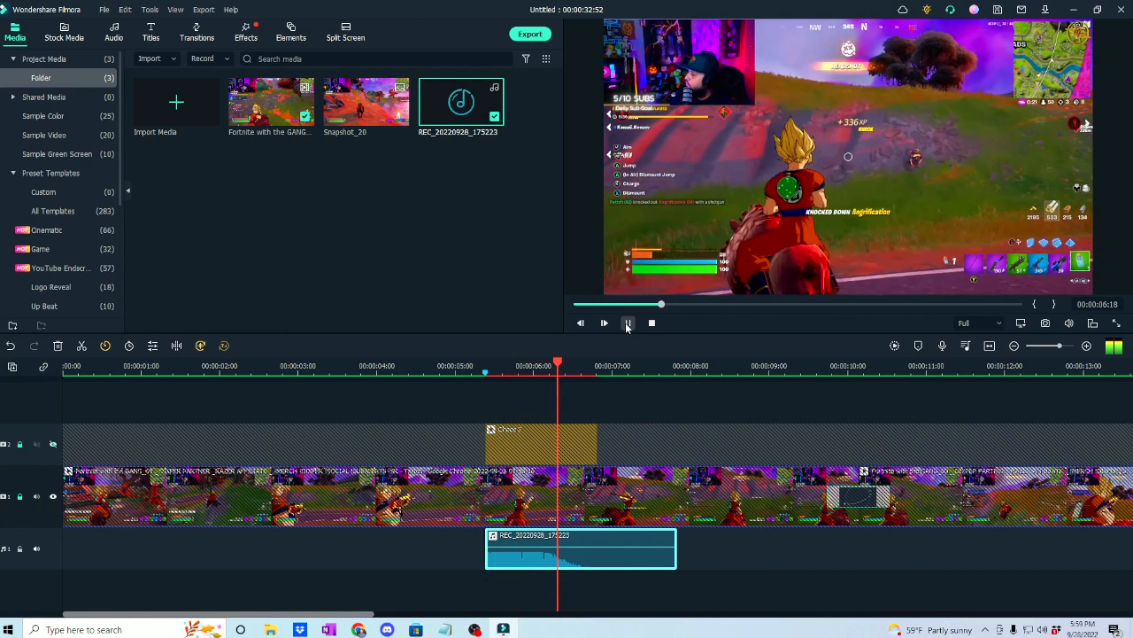
{"action": "left_click", "coordinate": [628, 323]}
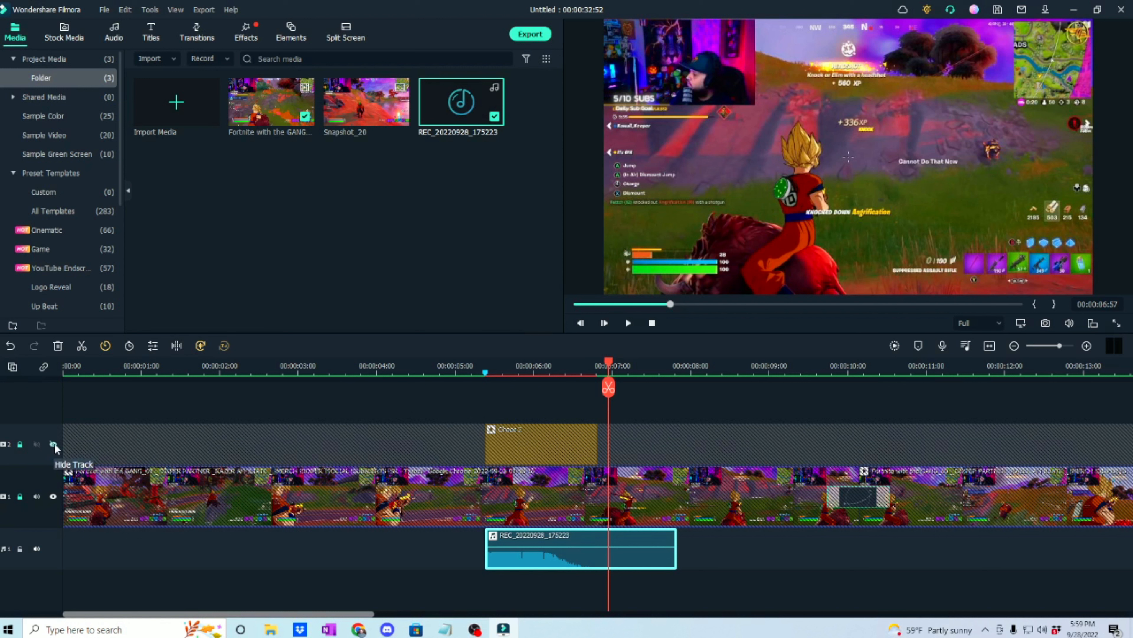
Unlock the video and effect tracks, with the Chaos 2 effect track shown again
{"action": "left_click", "coordinate": [20, 496]}
{"action": "left_click", "coordinate": [20, 444]}
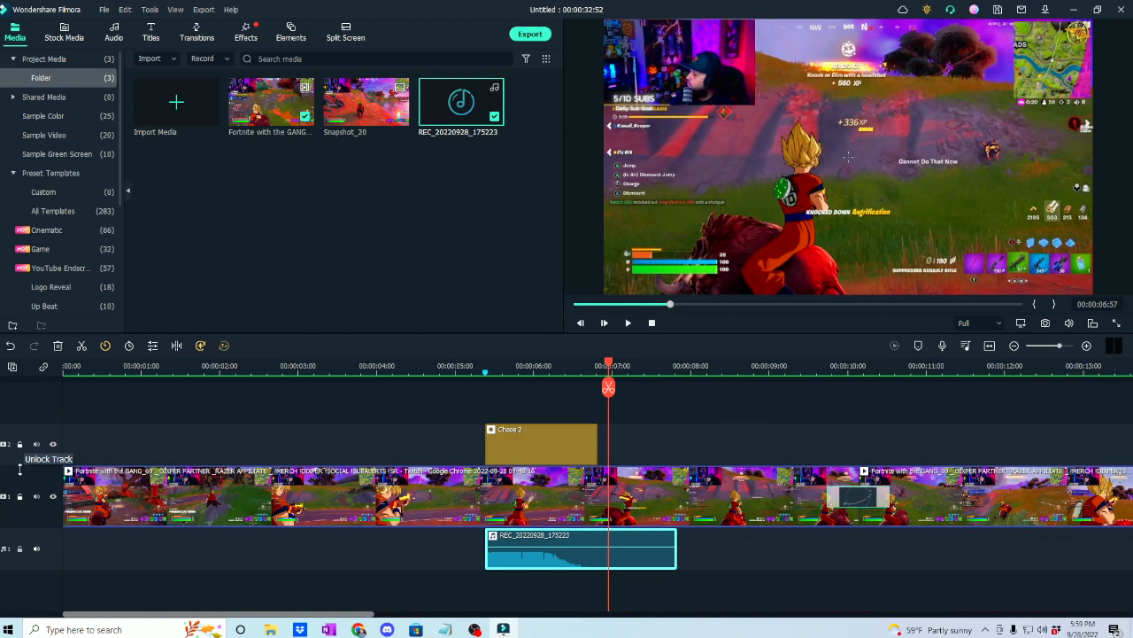
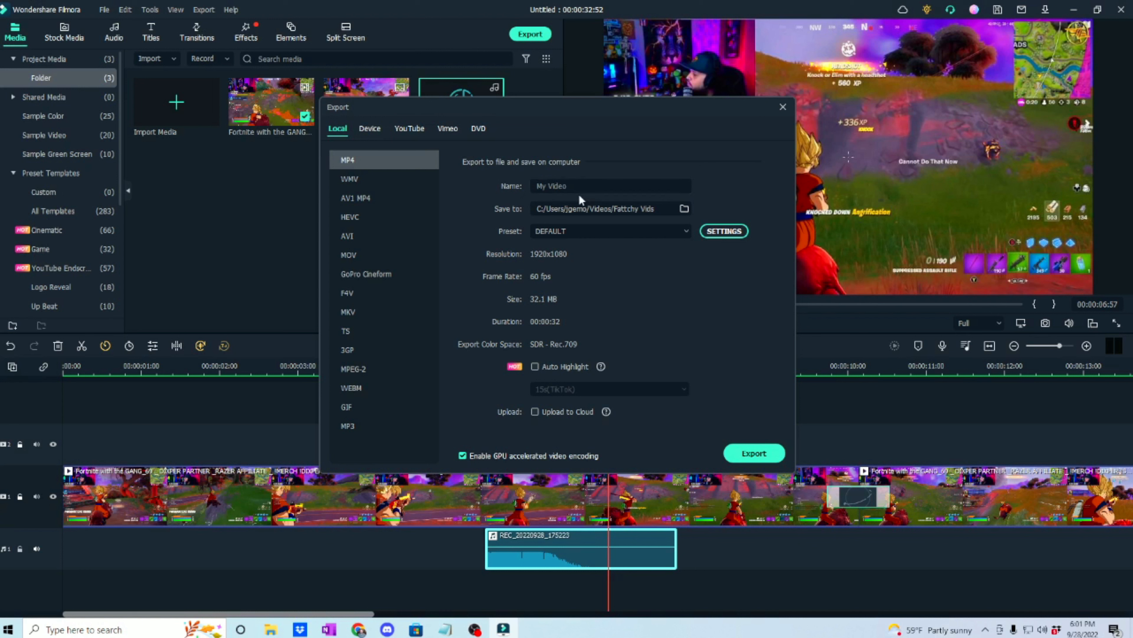
Name the MP4 export "Filmora Tutorial" and set its save location to the Fattchy Vids folder in Videos
{"action": "left_click", "coordinate": [580, 191]}
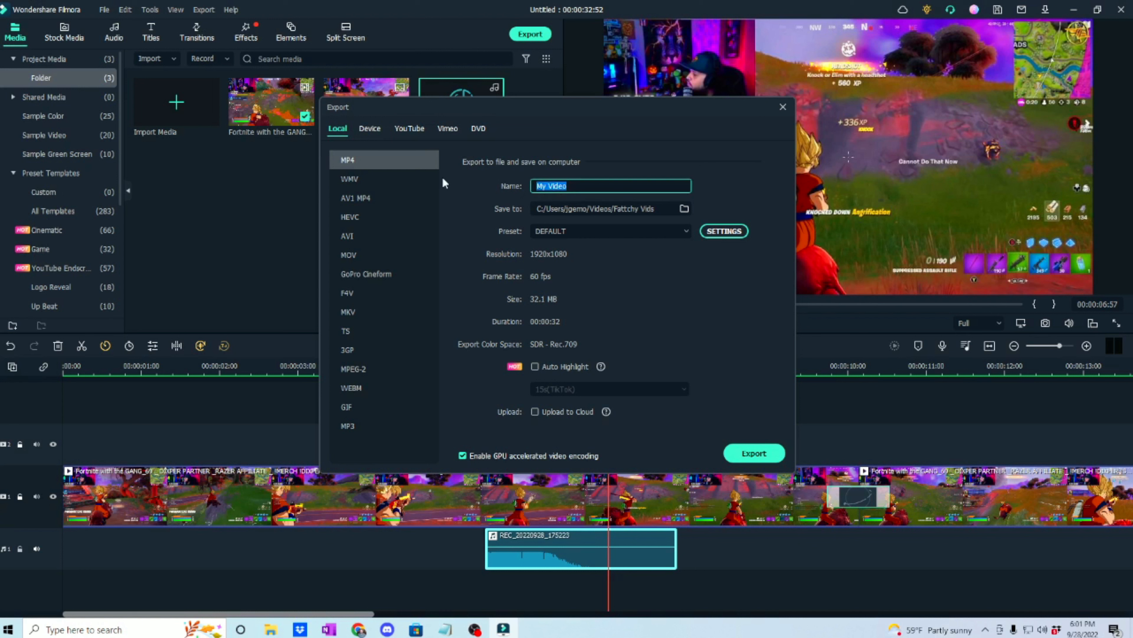
{"action": "type", "text": "Filmora Tutorial"}
{"action": "left_click", "coordinate": [684, 209]}
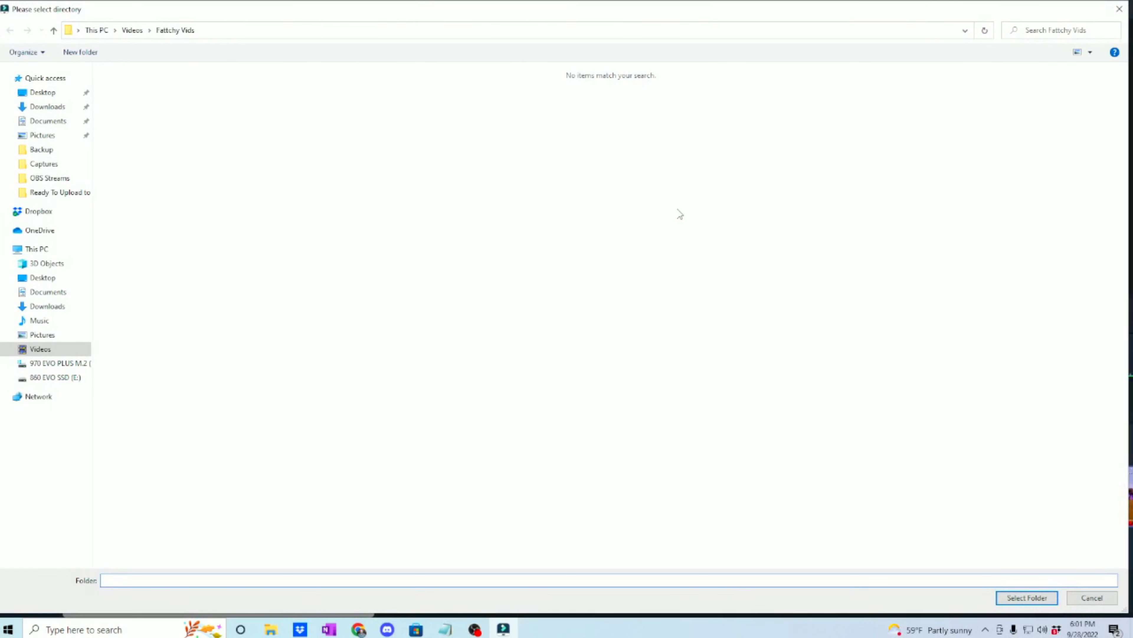
{"action": "left_click", "coordinate": [39, 350]}
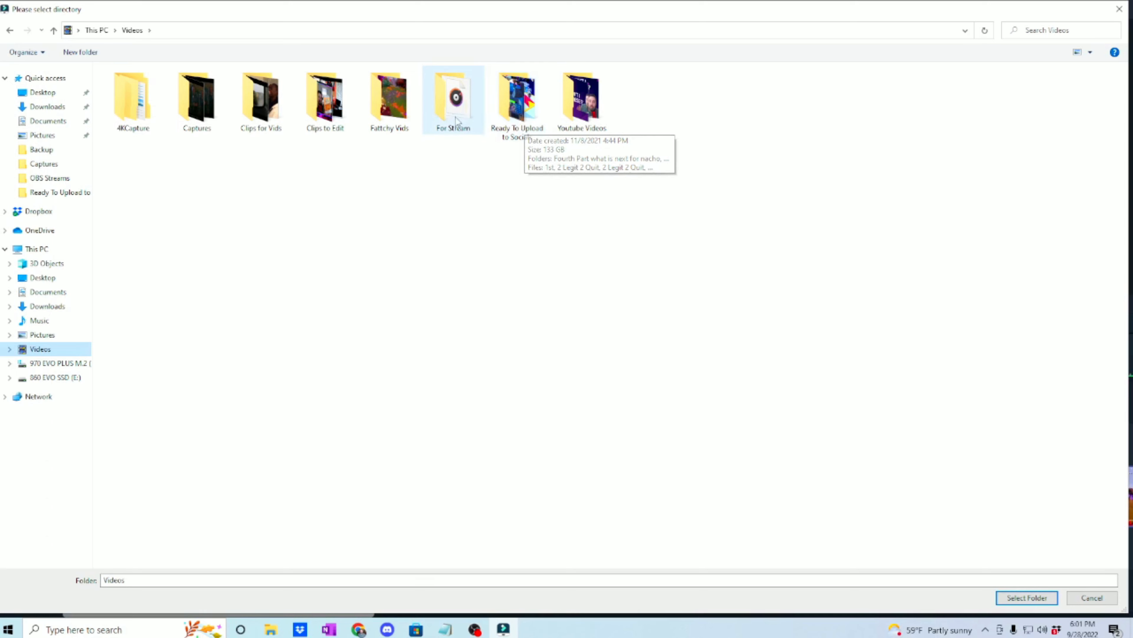
{"action": "double_click", "coordinate": [378, 115]}
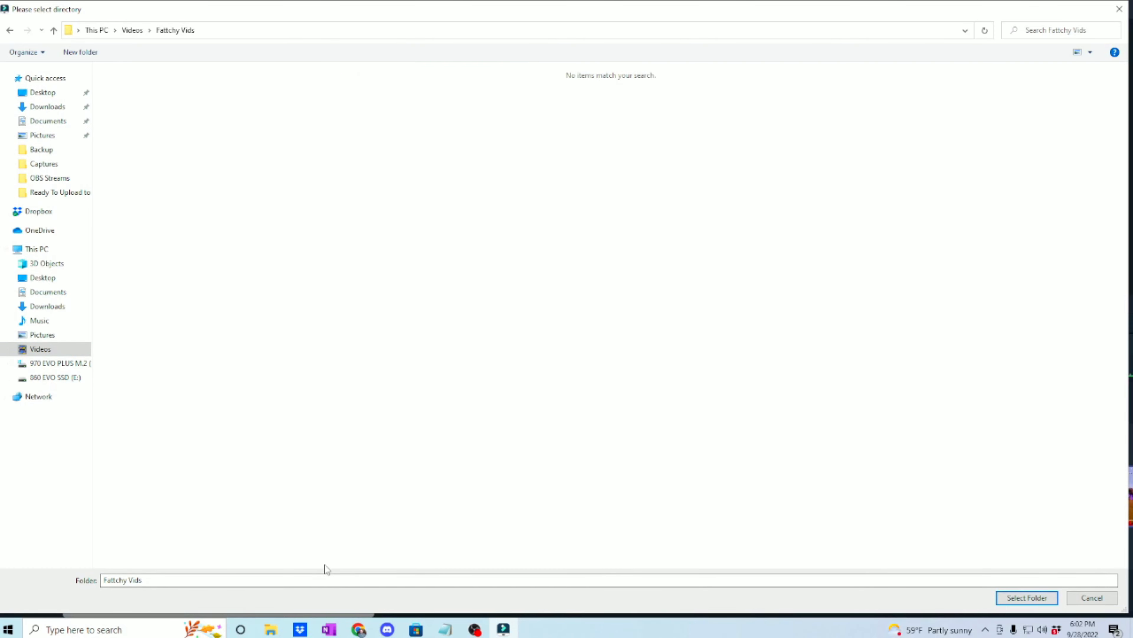
{"action": "left_click", "coordinate": [1027, 597]}
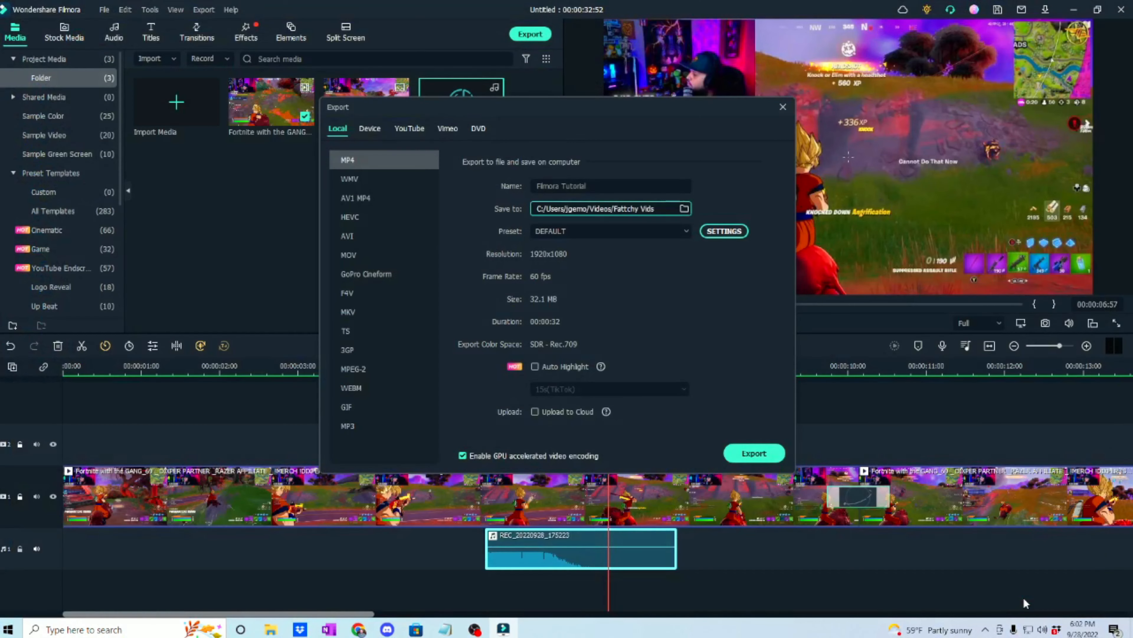
Set the MP4 export quality to Best in the export settings, keeping the 1920x1080 resolution
{"action": "left_click", "coordinate": [733, 233]}
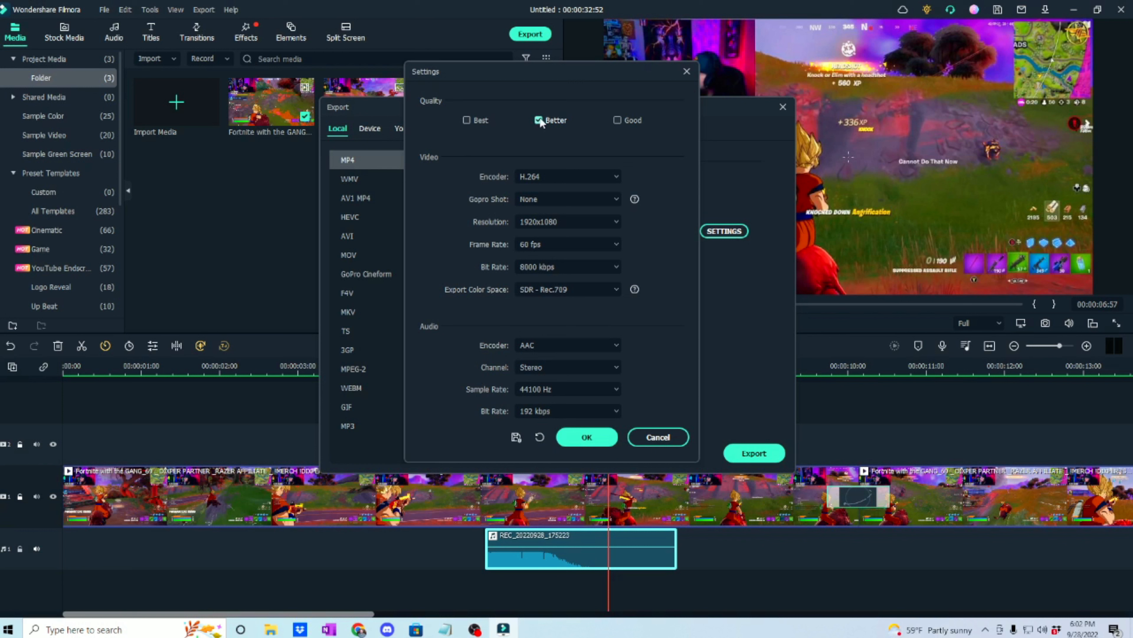
{"action": "left_click", "coordinate": [467, 121]}
{"action": "left_click", "coordinate": [616, 222]}
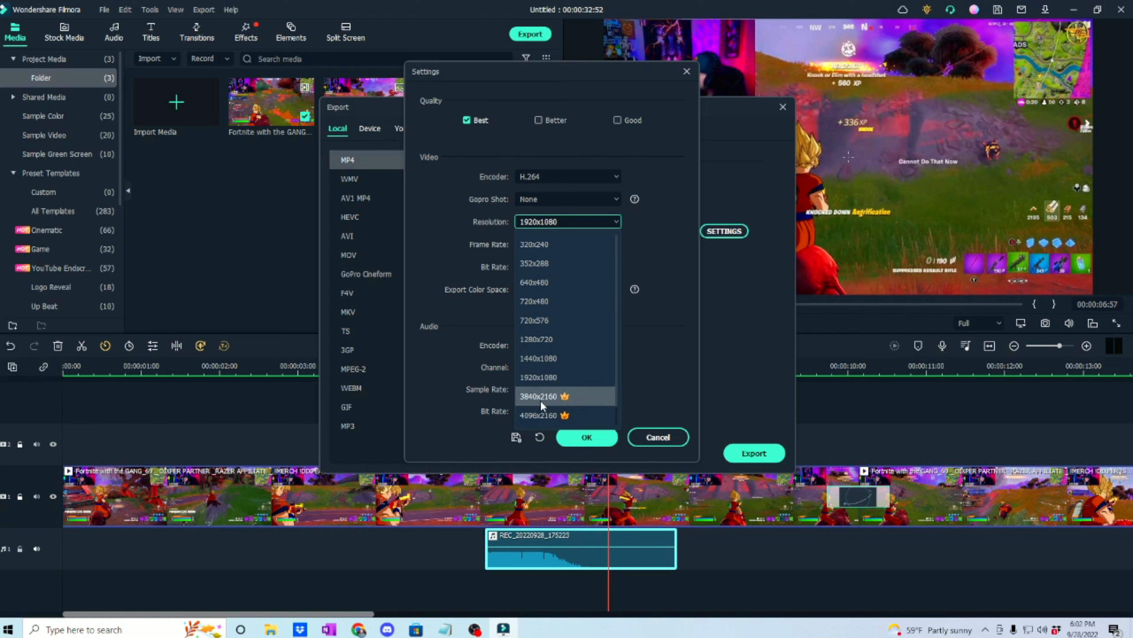
{"action": "left_click", "coordinate": [669, 374]}
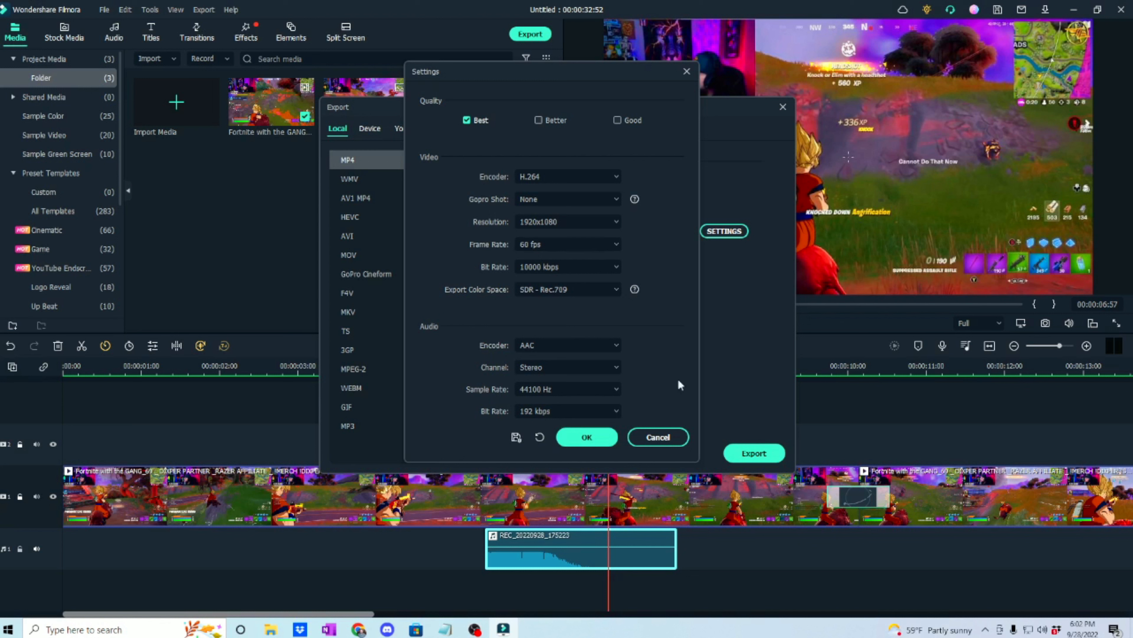
{"action": "left_click", "coordinate": [583, 437]}
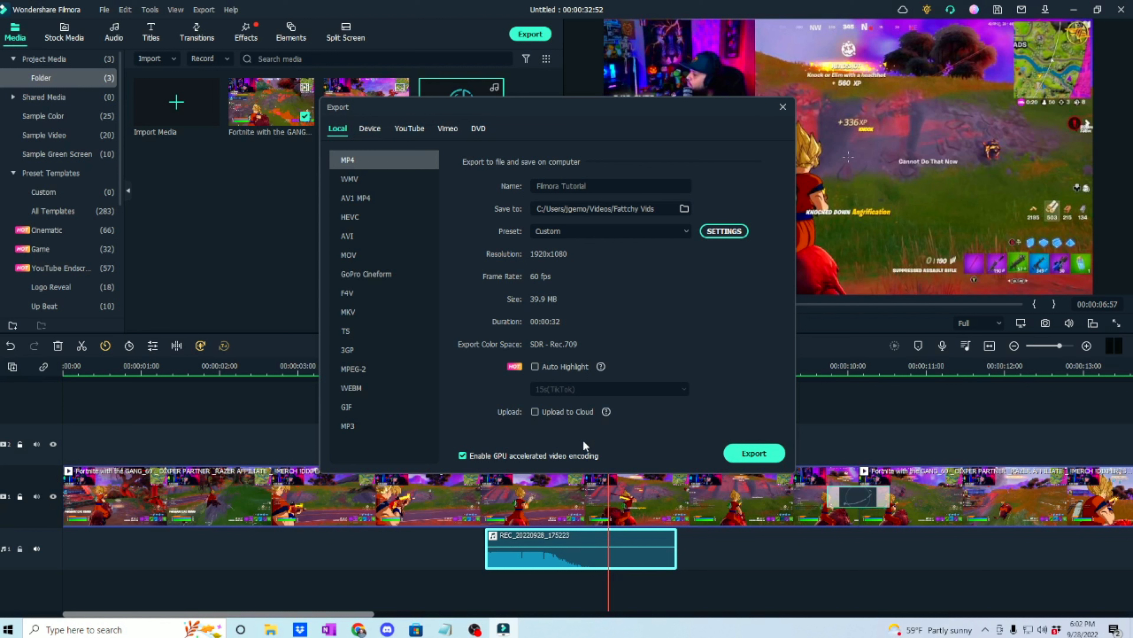
Look at the YouTube export option and the Upload to Cloud help page, and return to the local MP4 export settings
{"action": "left_click", "coordinate": [410, 129]}
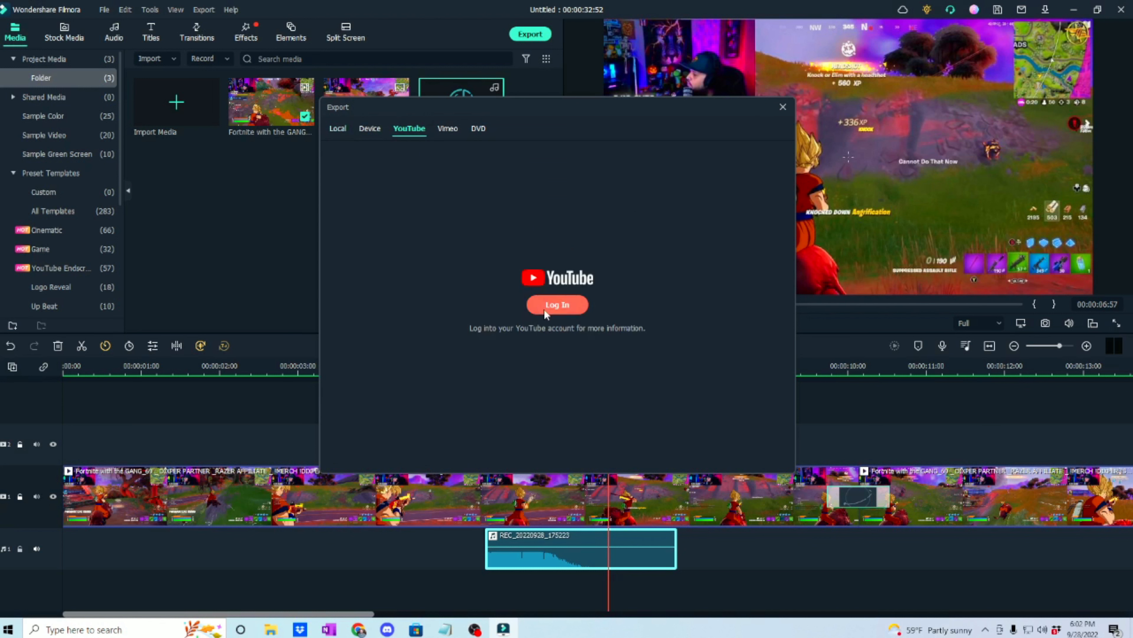
{"action": "left_click", "coordinate": [339, 130]}
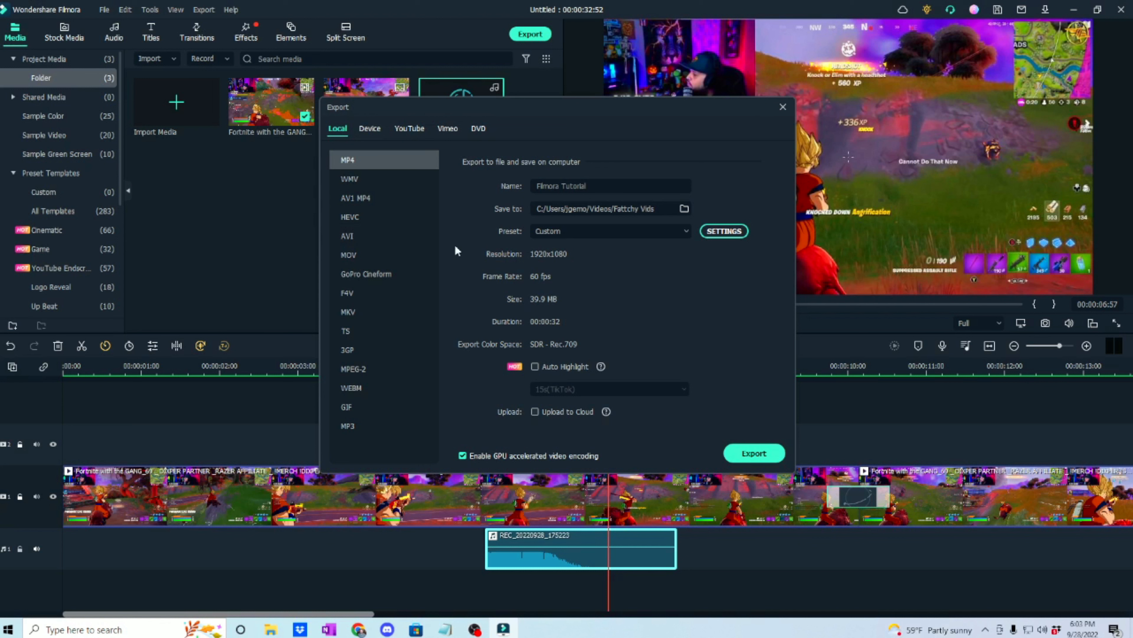
{"action": "left_click", "coordinate": [741, 449]}
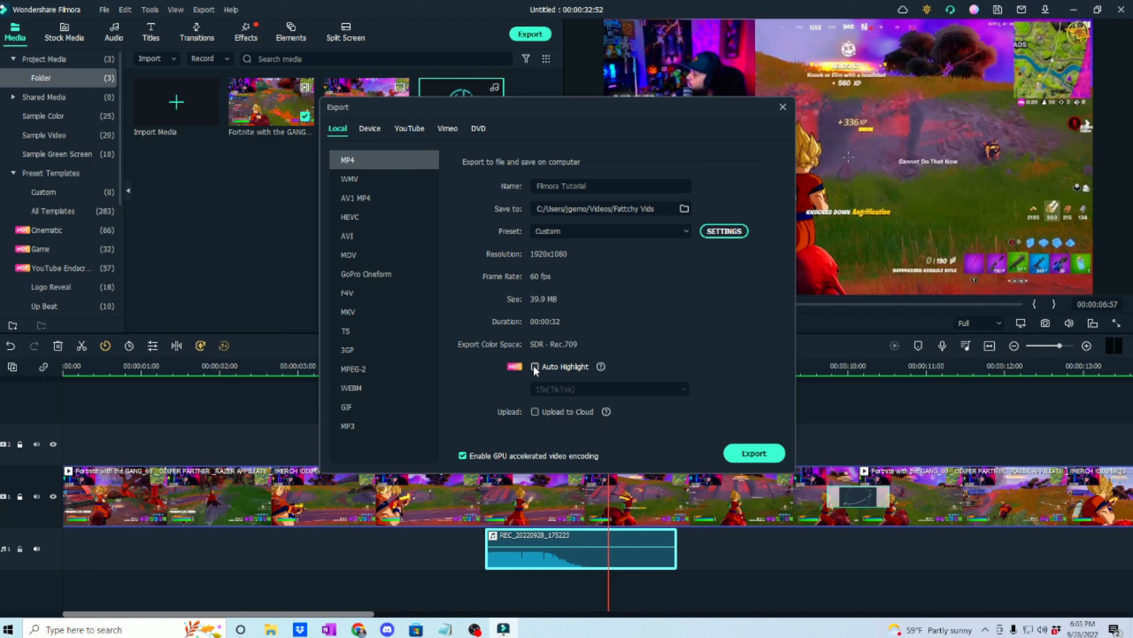
{"action": "left_click", "coordinate": [606, 411]}
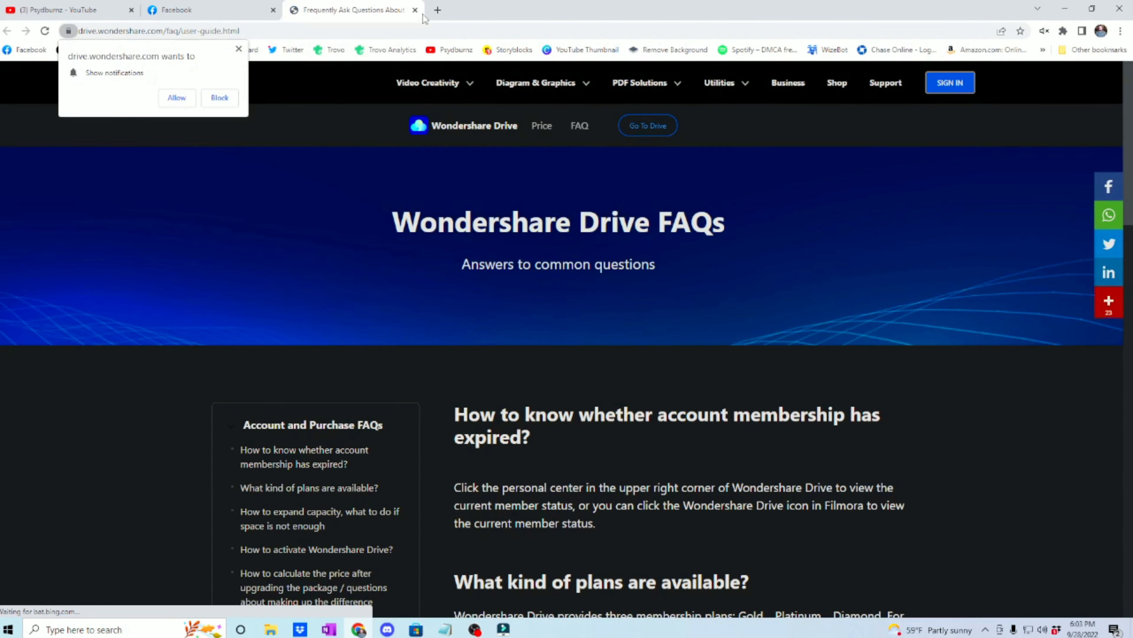
{"action": "left_click", "coordinate": [1056, 12]}
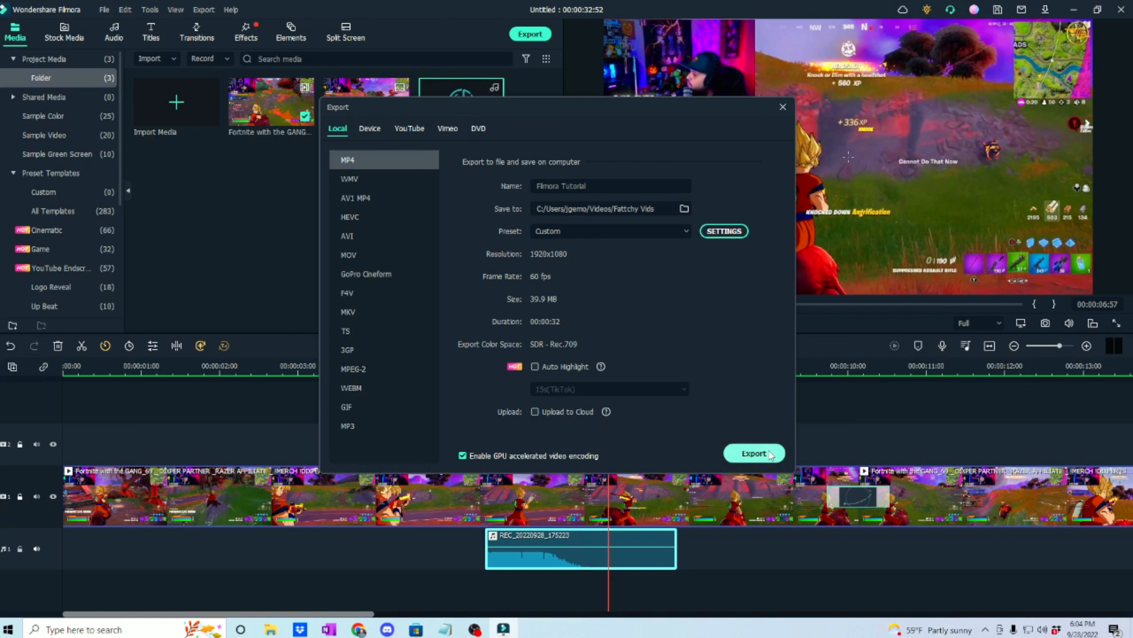
Start exporting the Filmora Tutorial video with the chosen MP4 settings
{"action": "left_click", "coordinate": [754, 453]}
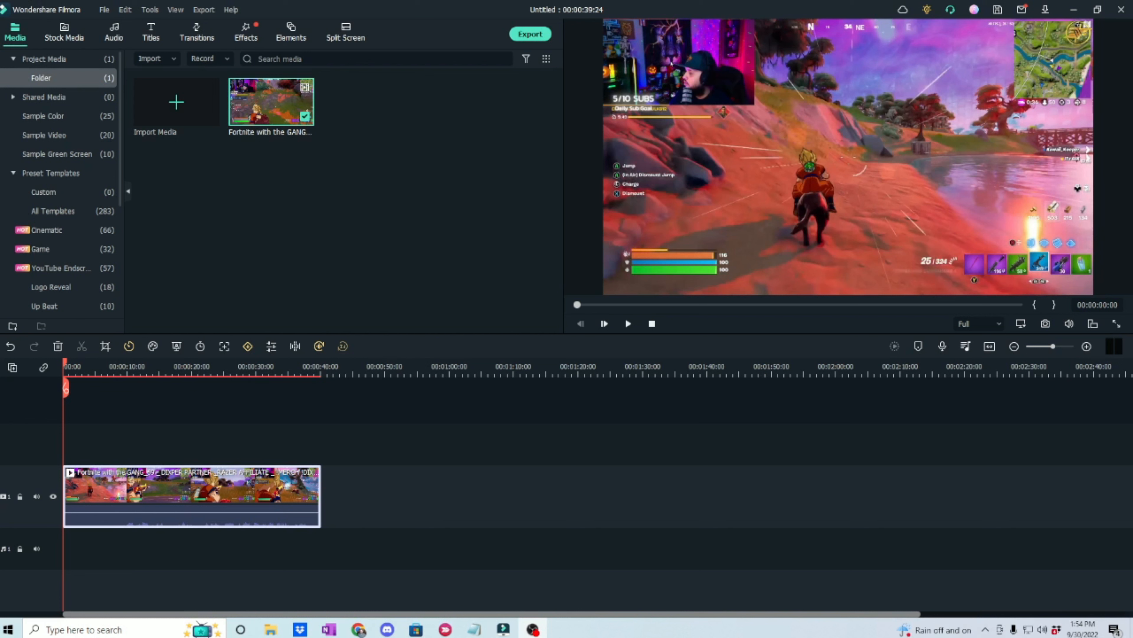
Detach the audio from the Fortnite gameplay clip and delete the clip's video part from the timeline
{"action": "right_click", "coordinate": [144, 486]}
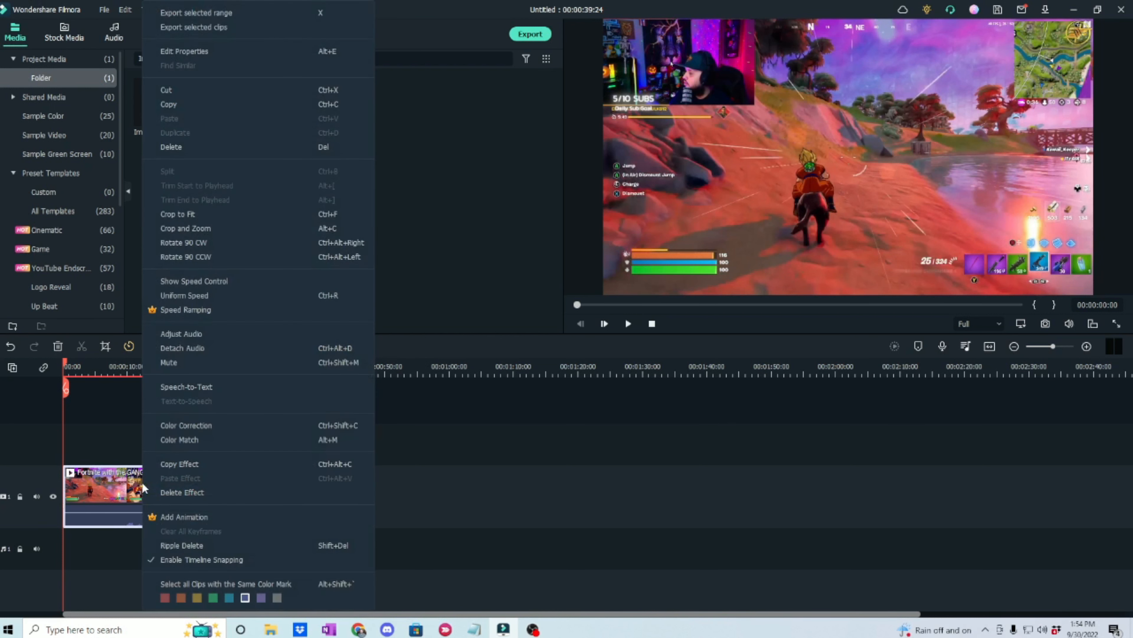
{"action": "left_click", "coordinate": [178, 353]}
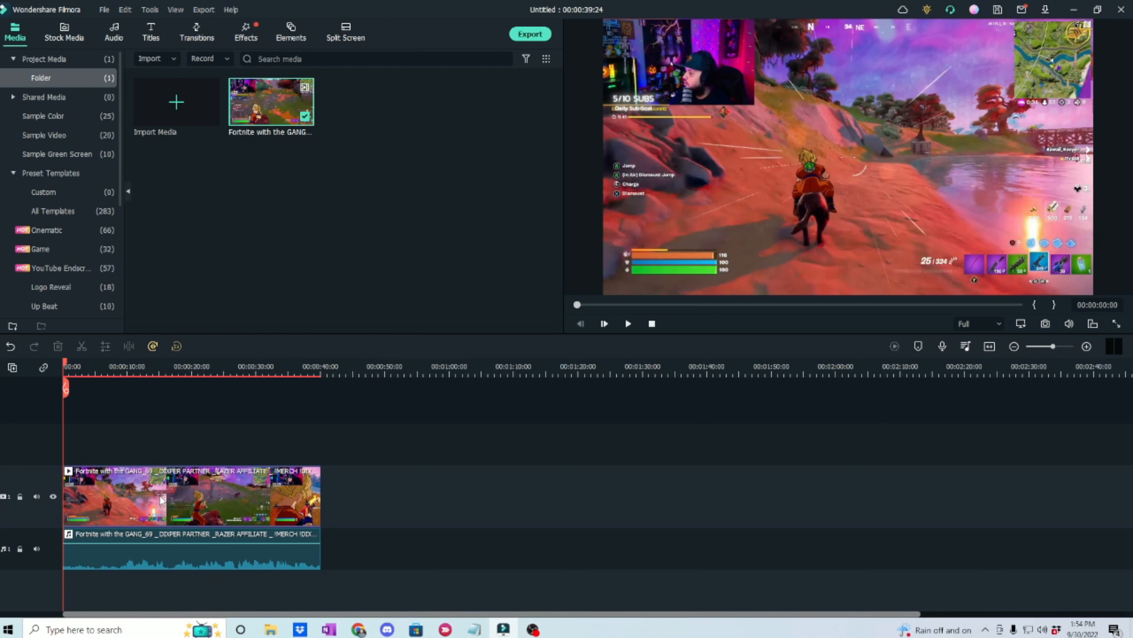
{"action": "key", "text": "Delete"}
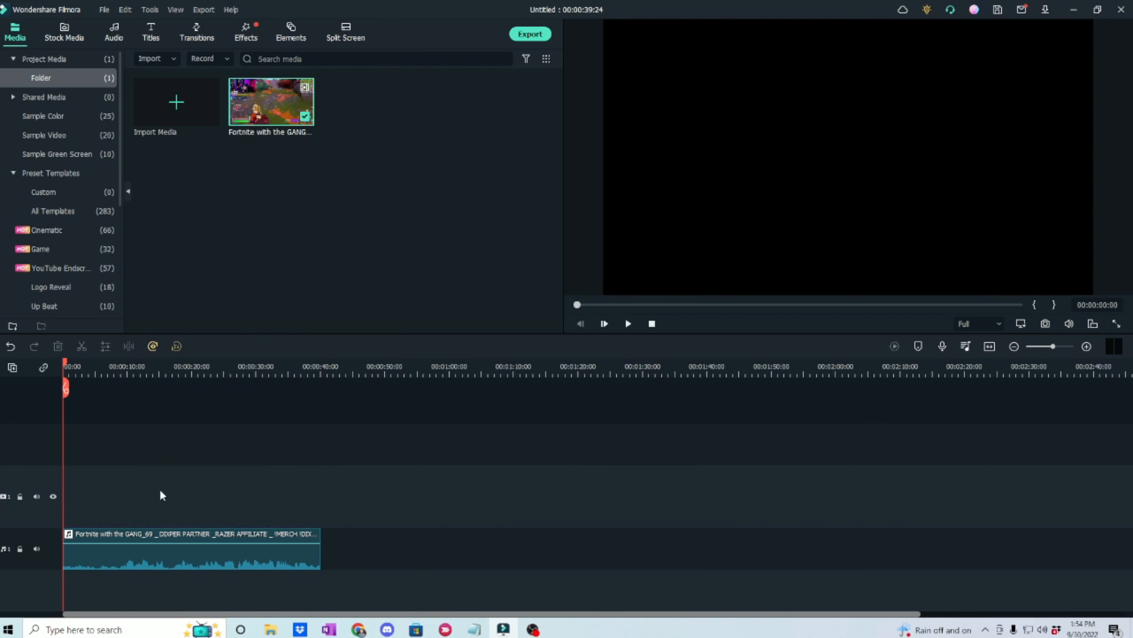
Raise the volume of the detached Fortnite audio clip and preview its first seconds
{"action": "left_click_drag", "start_coordinate": [172, 544], "coordinate": [175, 541]}
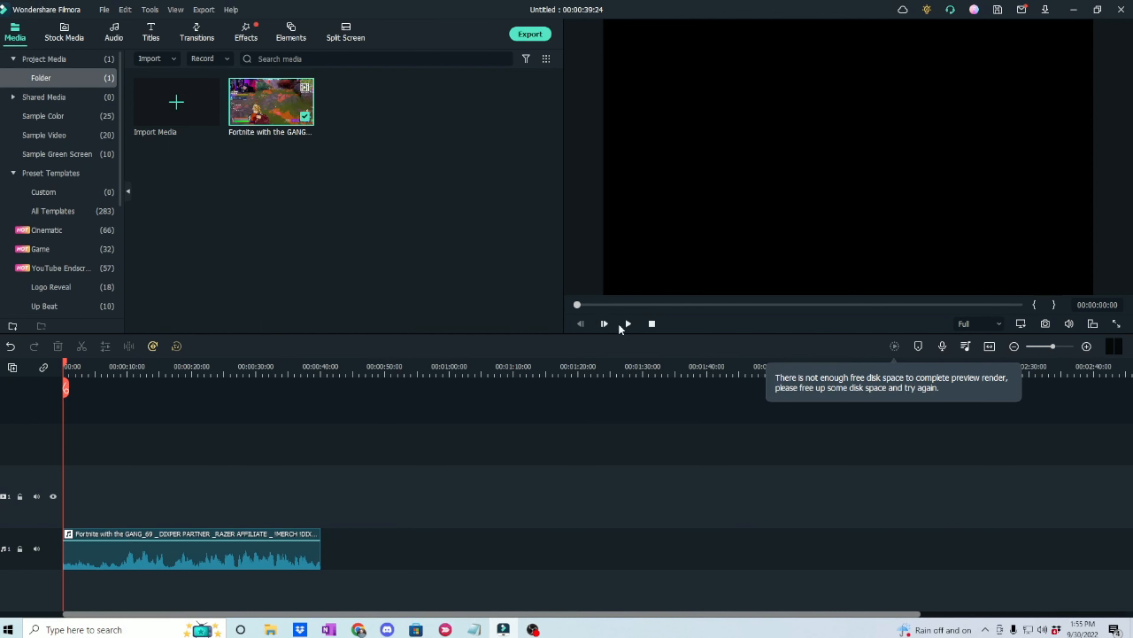
{"action": "left_click", "coordinate": [628, 324]}
{"action": "left_click", "coordinate": [628, 326]}
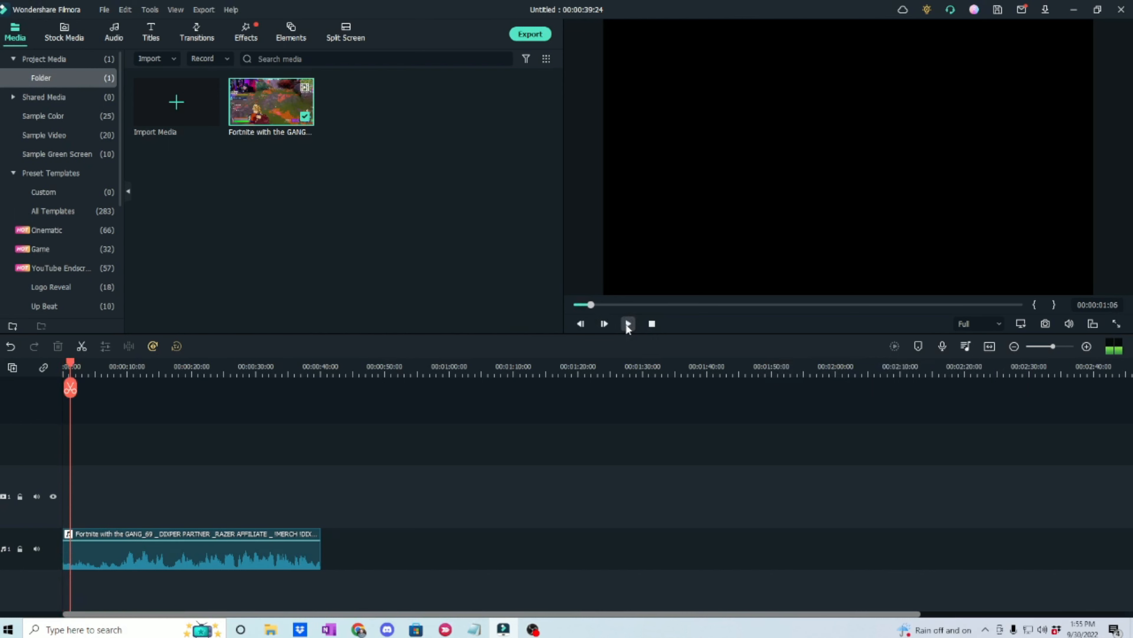
{"action": "left_click", "coordinate": [628, 324]}
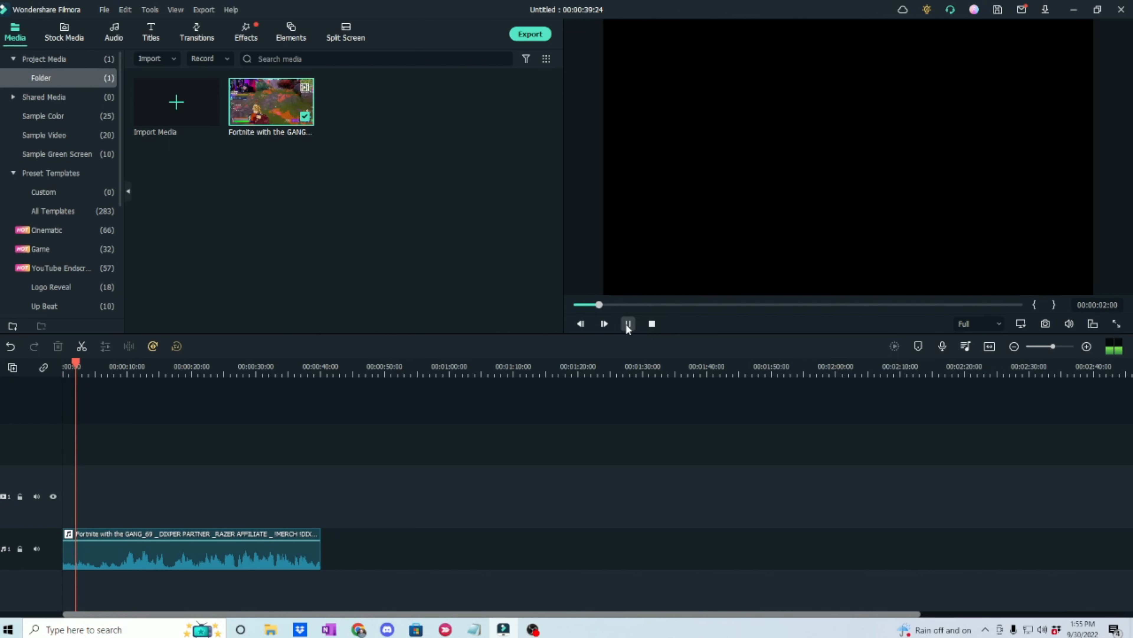
{"action": "left_click", "coordinate": [628, 324]}
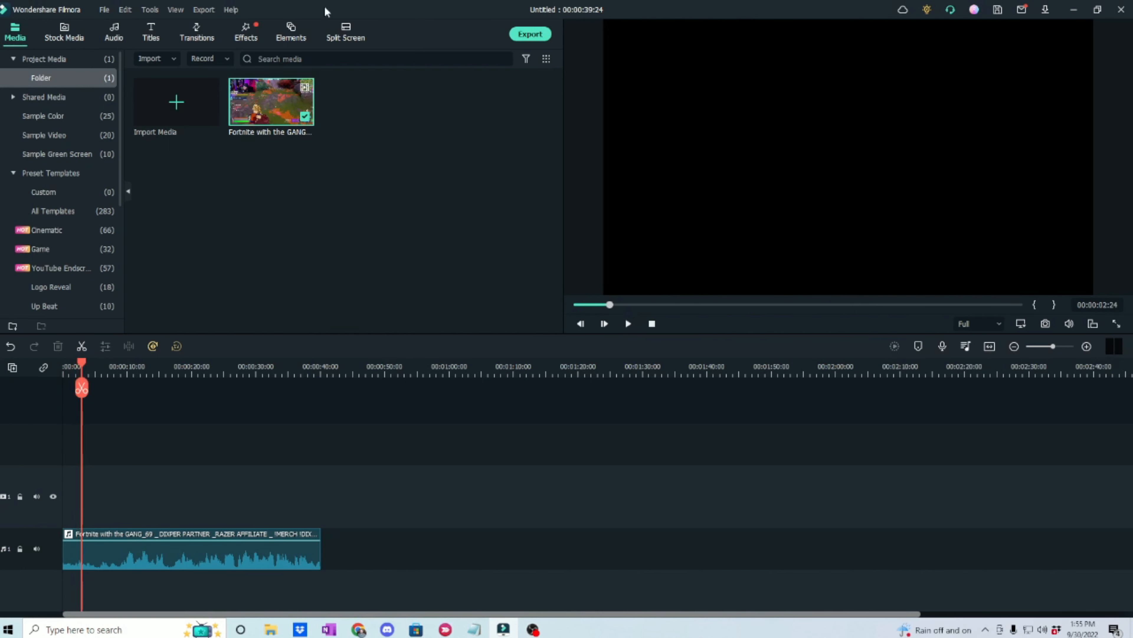
Open the local export settings for the audio-only timeline
{"action": "left_click", "coordinate": [208, 11]}
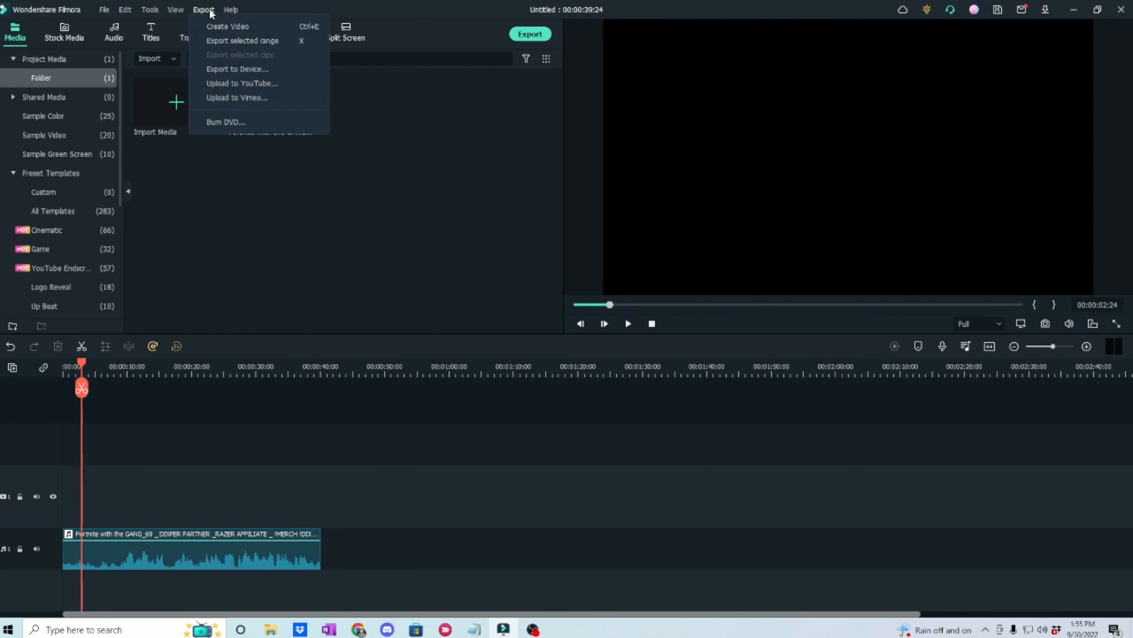
{"action": "left_click", "coordinate": [211, 26]}
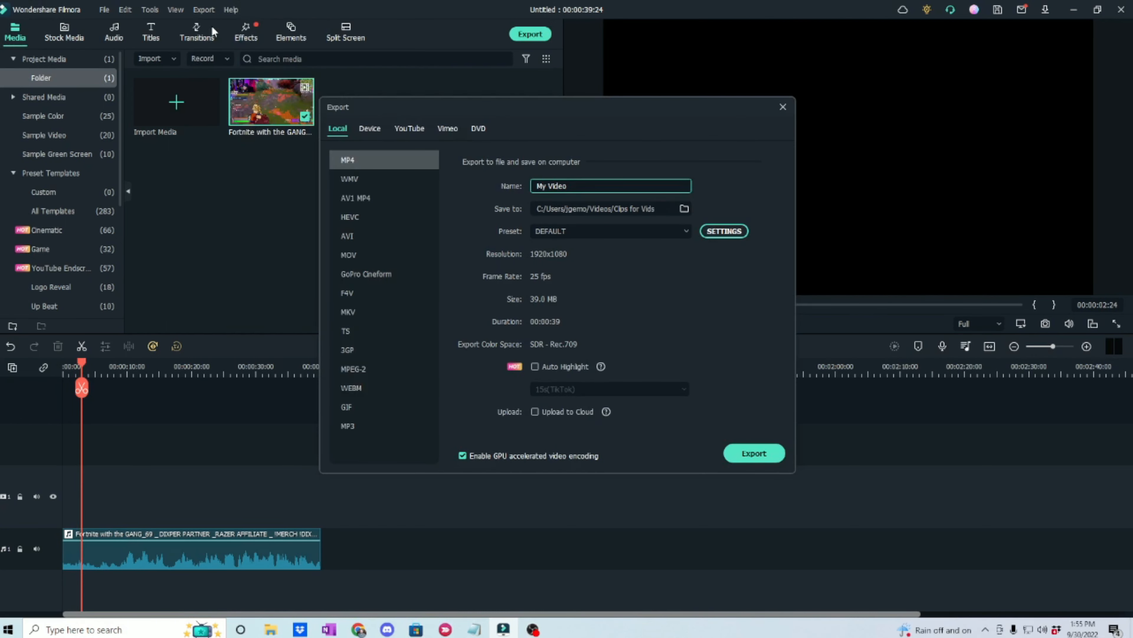